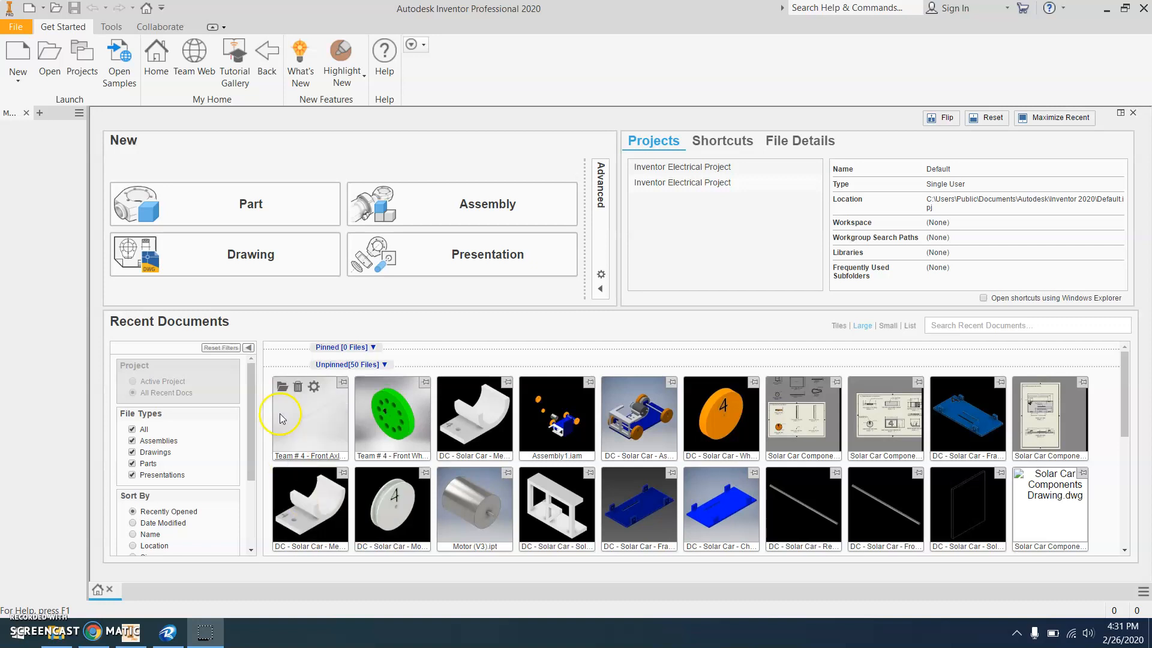
Create a new part and start a 2D sketch on the front (XY) plane
click(15, 27)
click(29, 75)
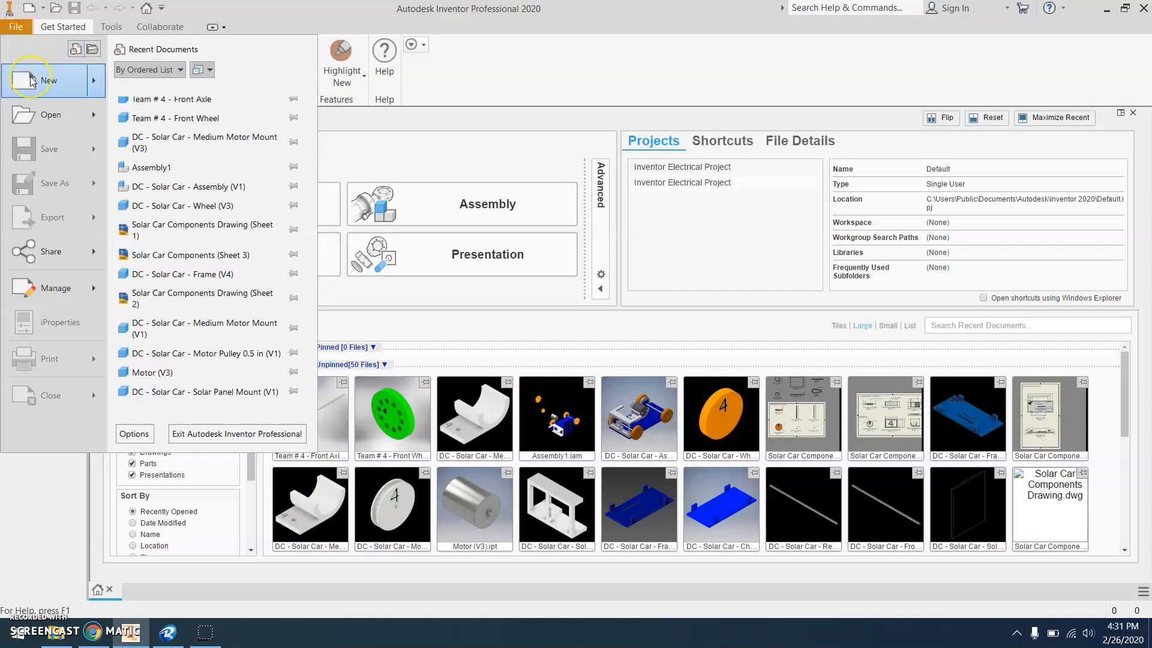
click(165, 201)
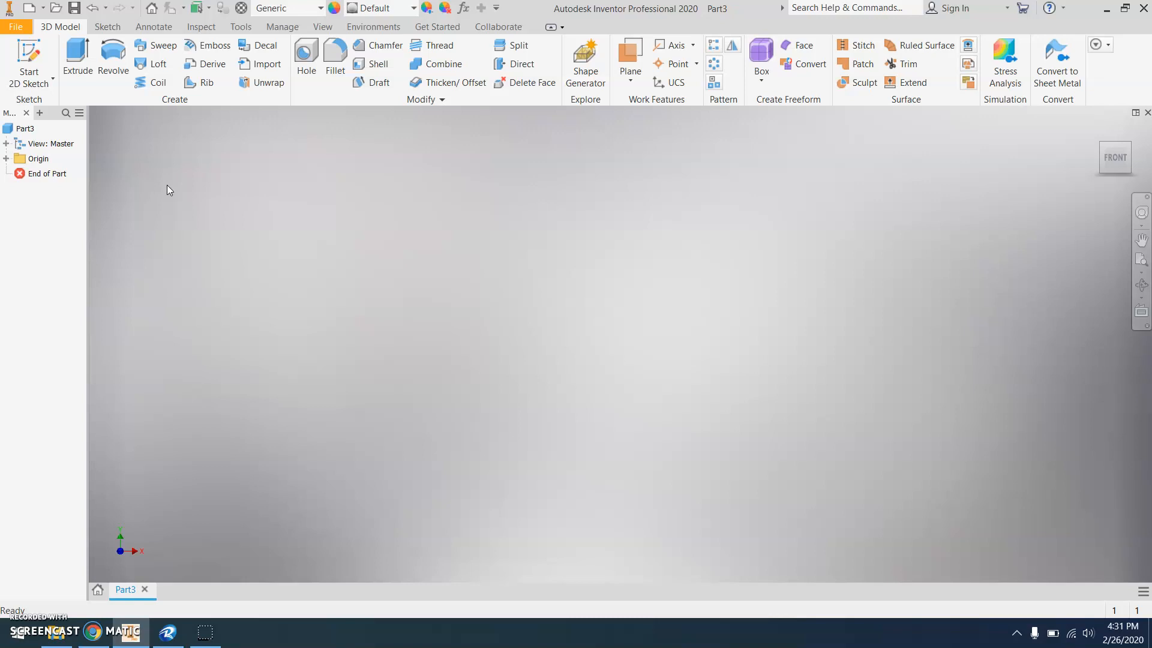
click(33, 55)
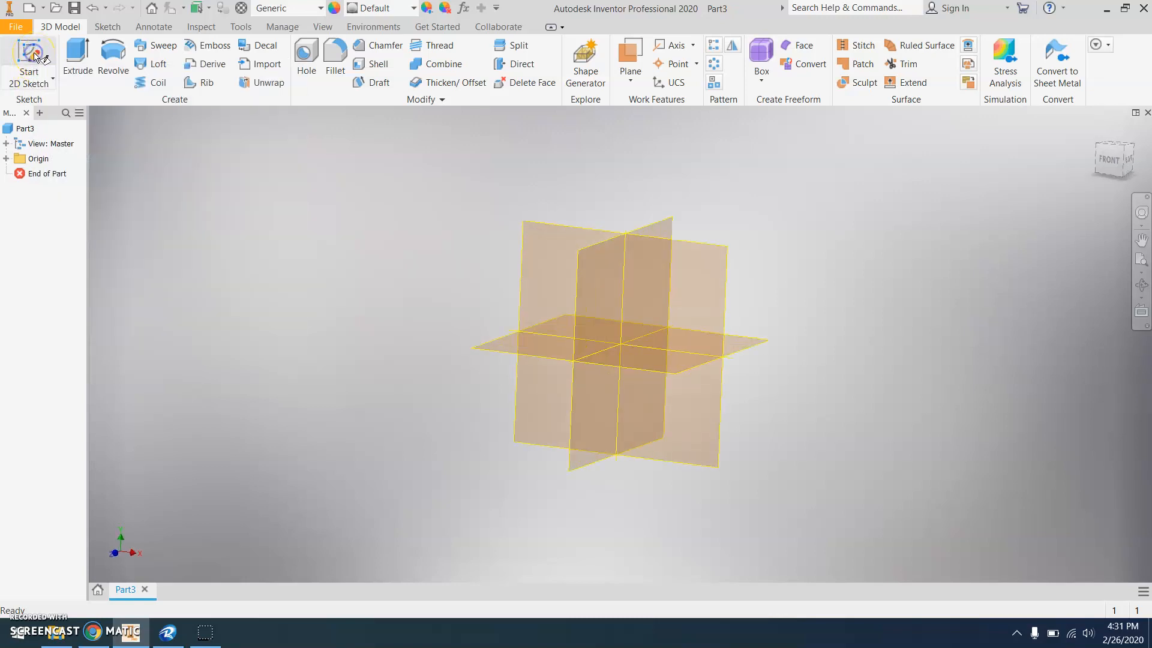
click(654, 247)
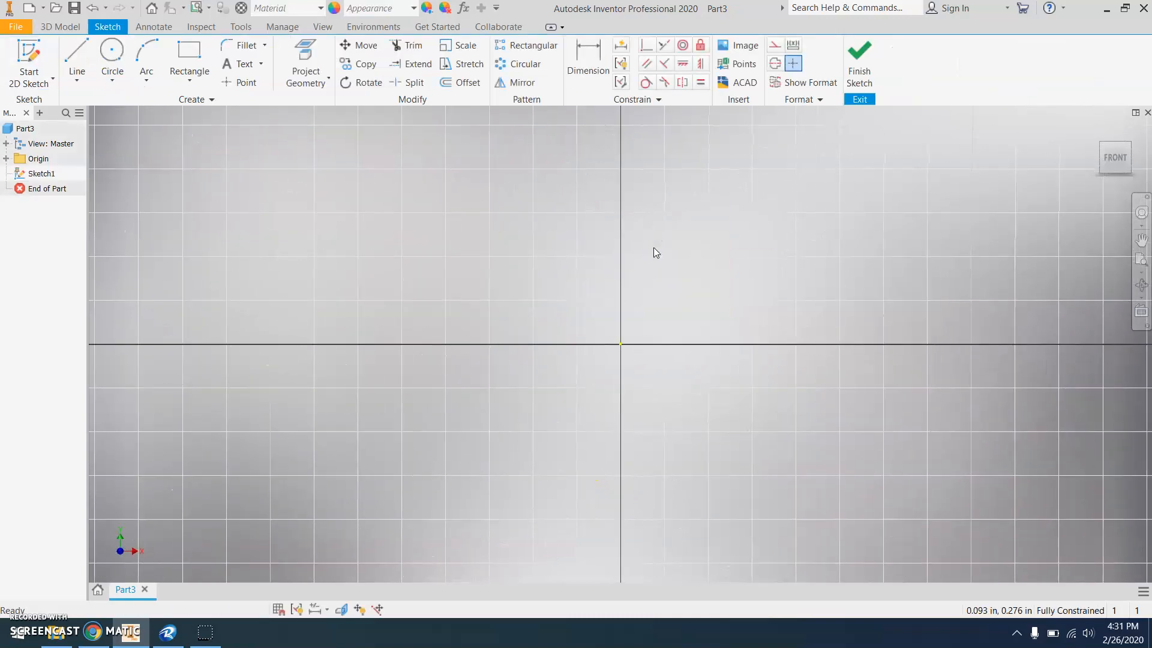
Sketch a circle of 50 mm diameter centred on the origin
click(113, 60)
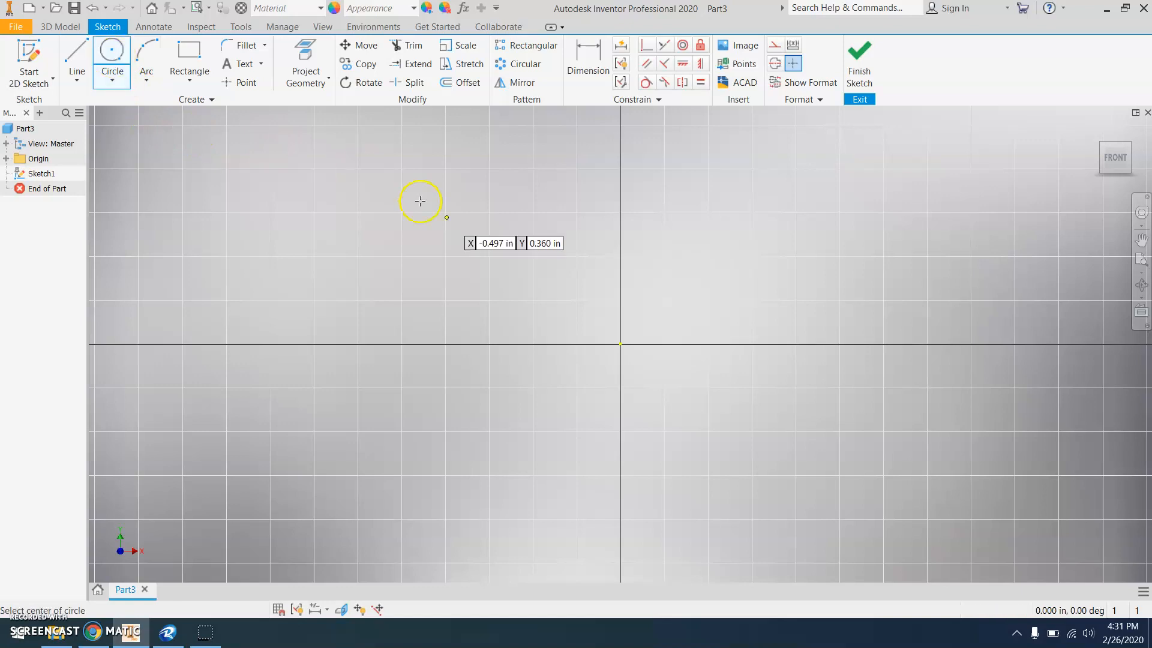
click(620, 344)
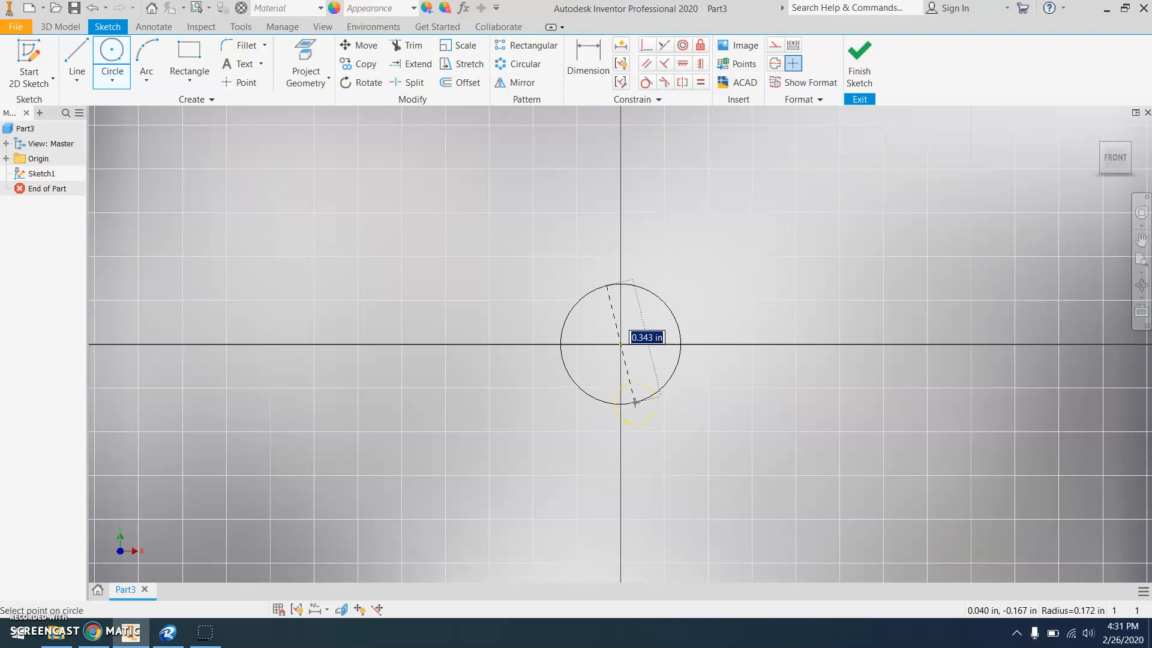
text(50)
text( mm)
key(Return)
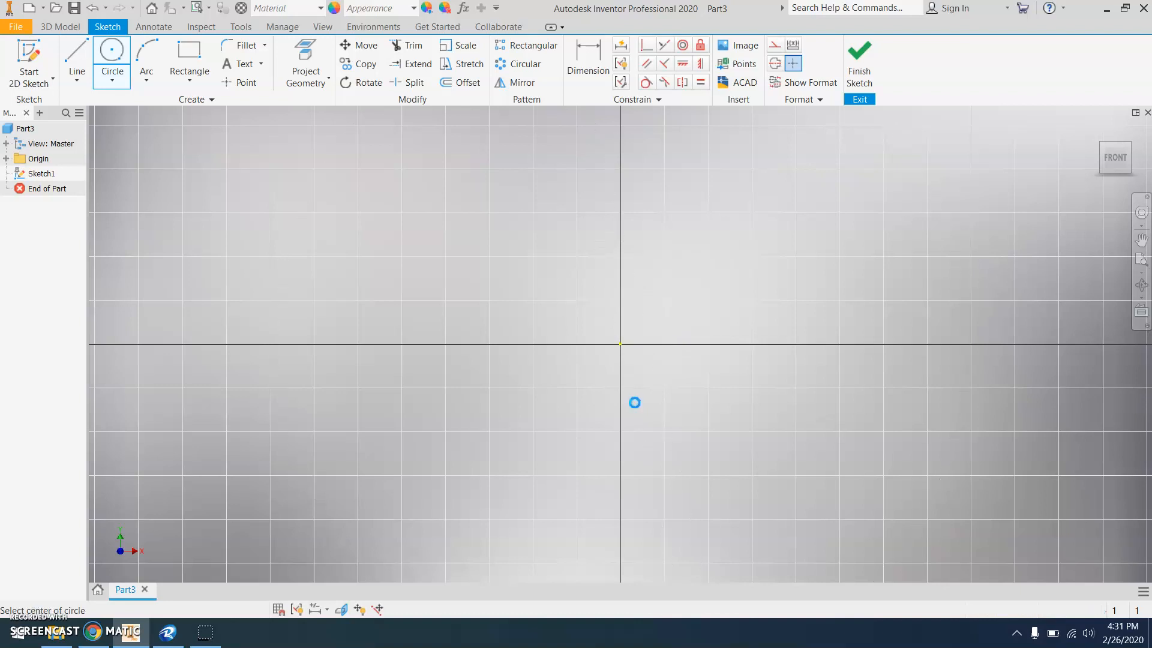
scroll(634, 402, down, 2)
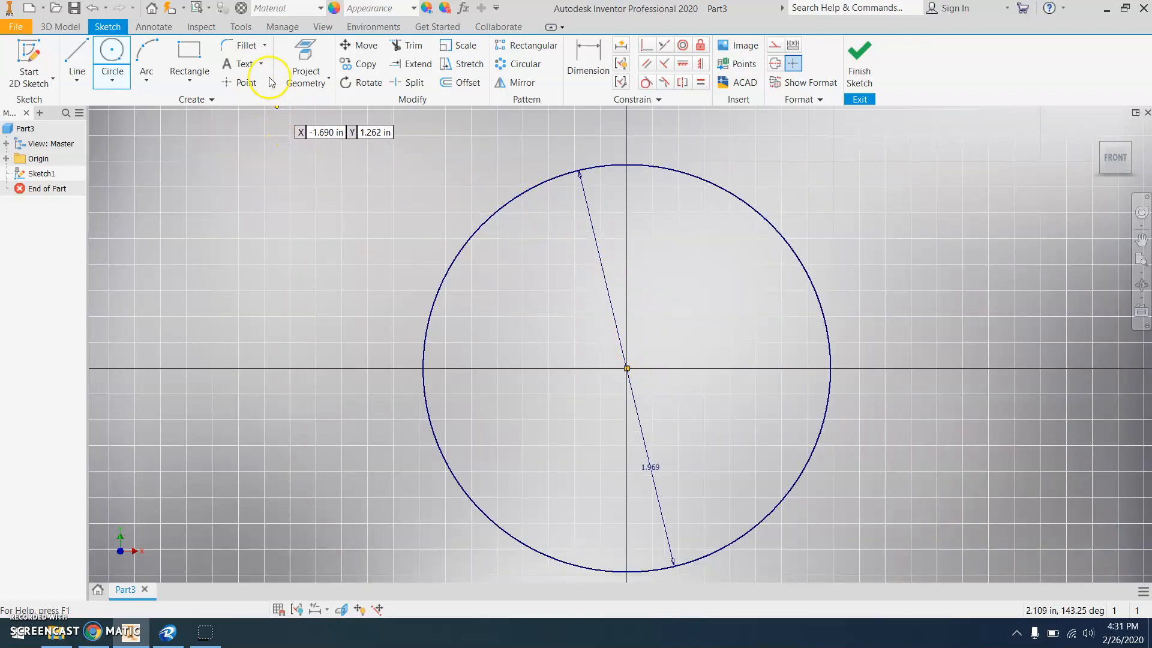
Set the document's length unit to millimeter
click(250, 30)
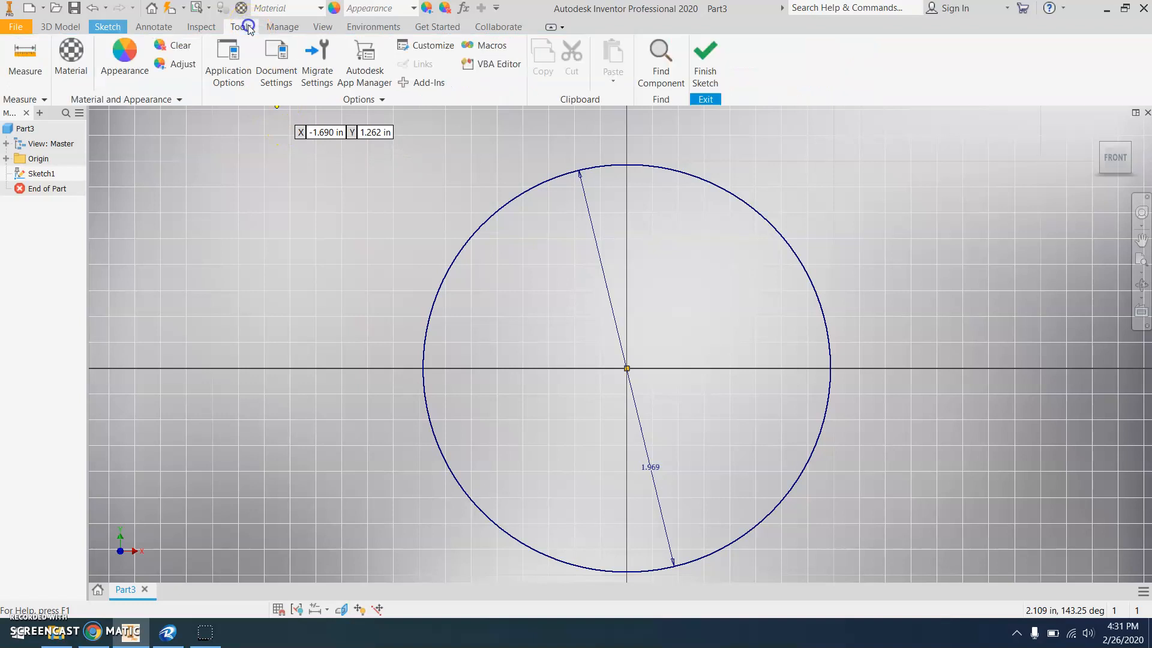
click(272, 53)
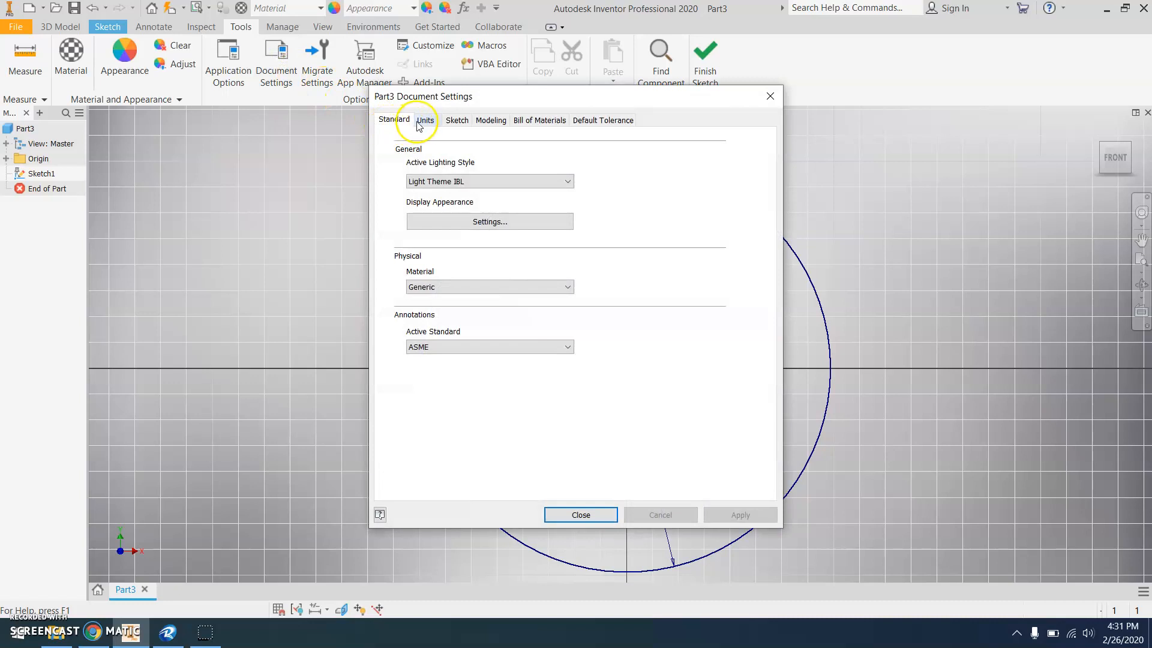
click(427, 121)
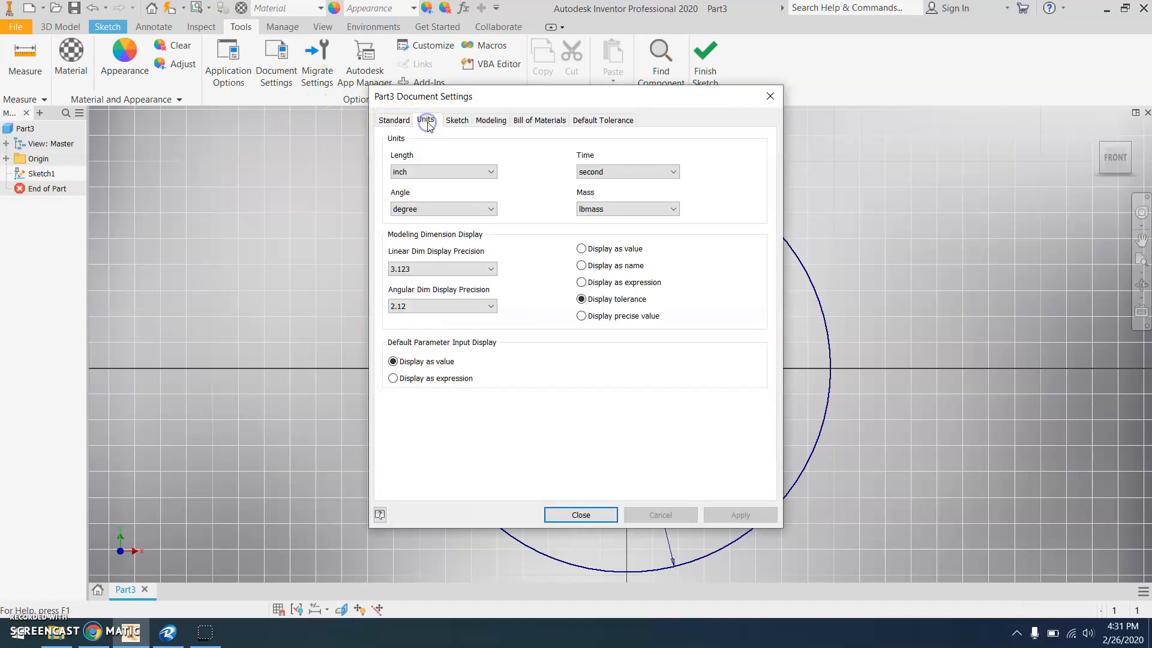
click(441, 171)
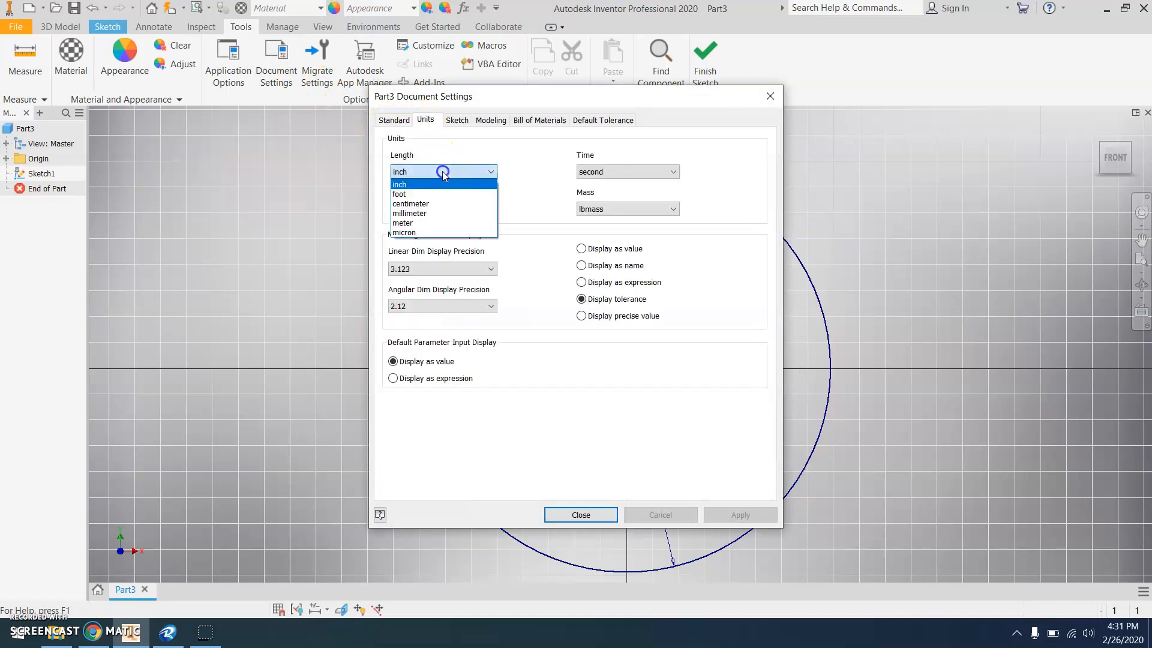
click(443, 214)
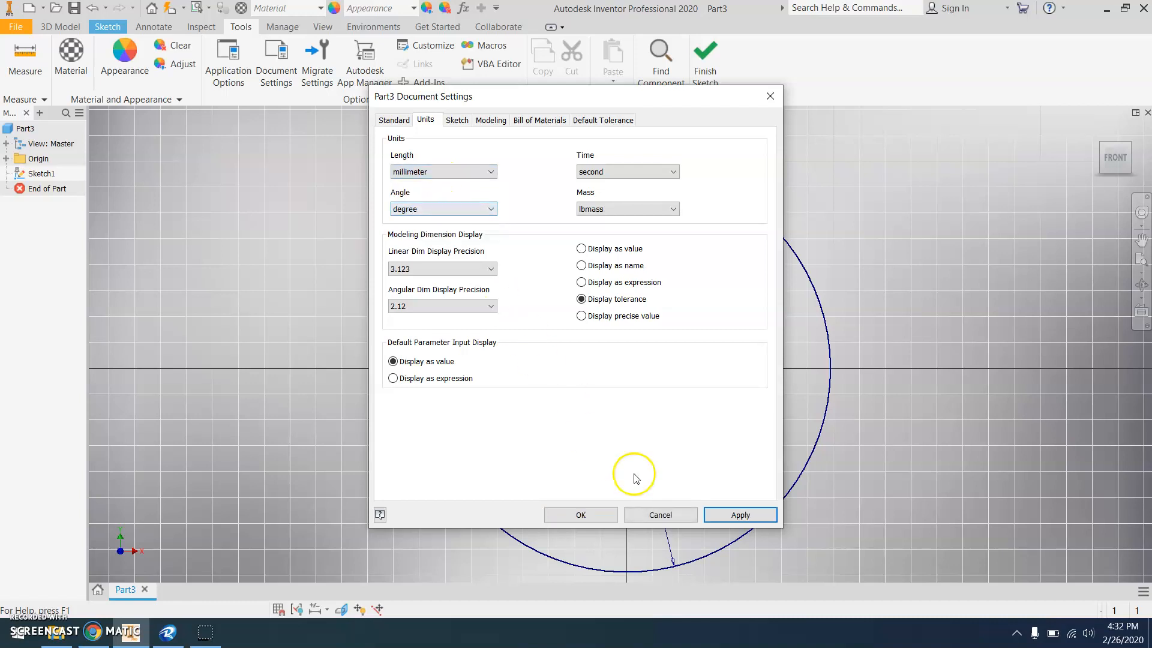
click(613, 514)
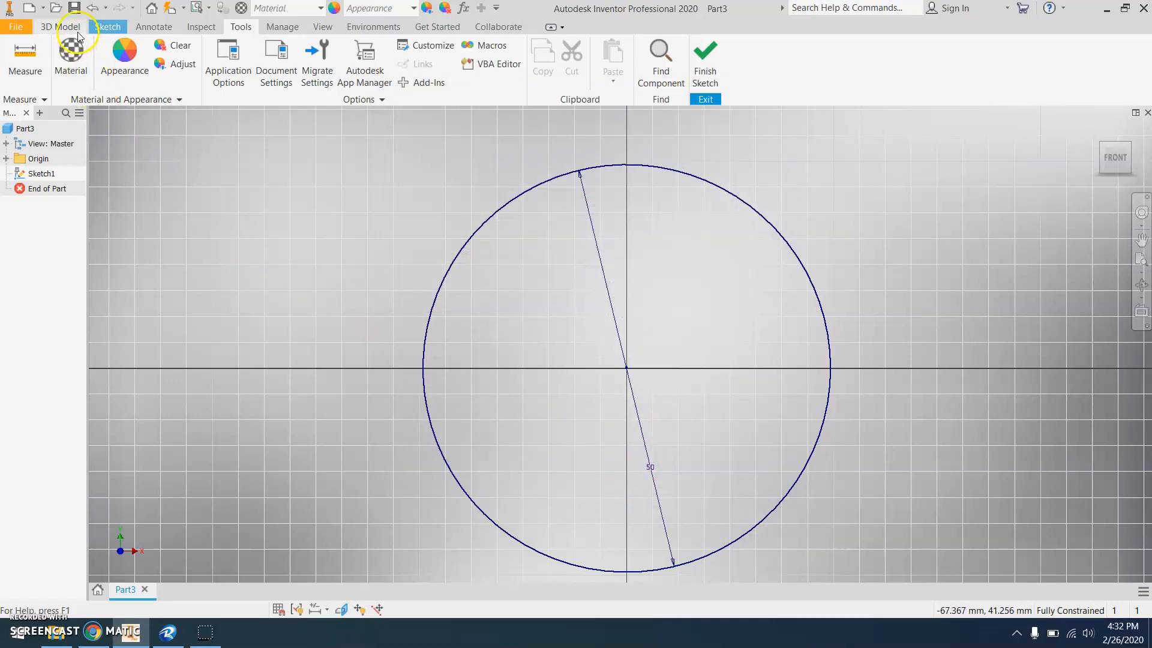
Sketch a circle of 2.29 mm diameter centred on the origin, inside the 50 mm circle
click(103, 28)
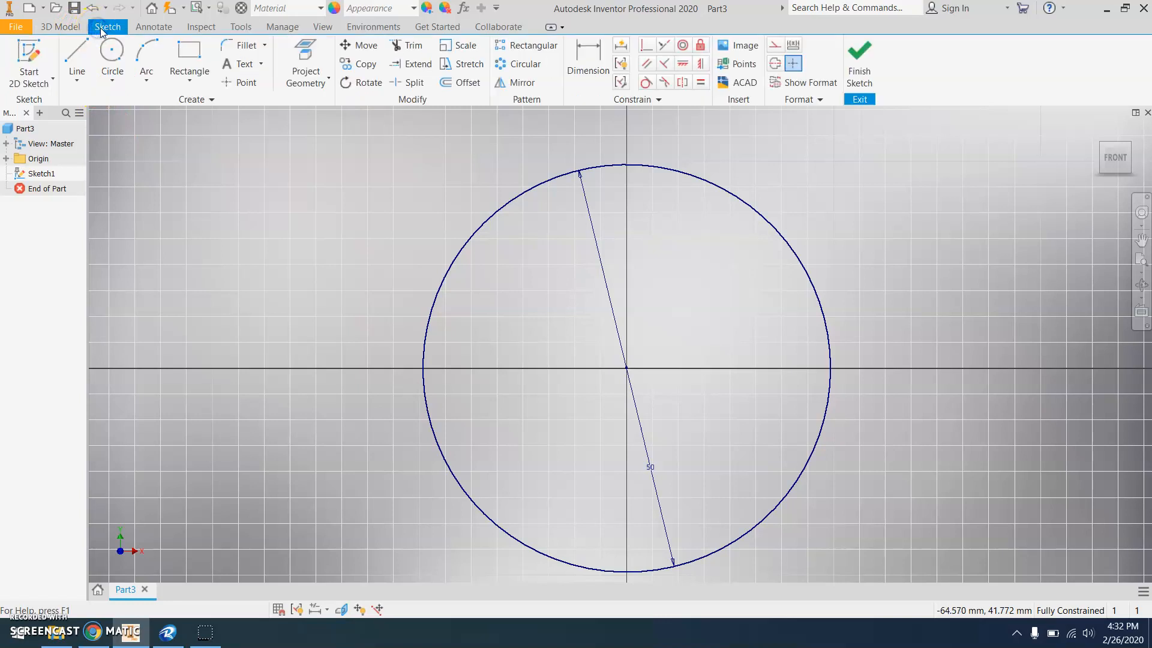
click(111, 50)
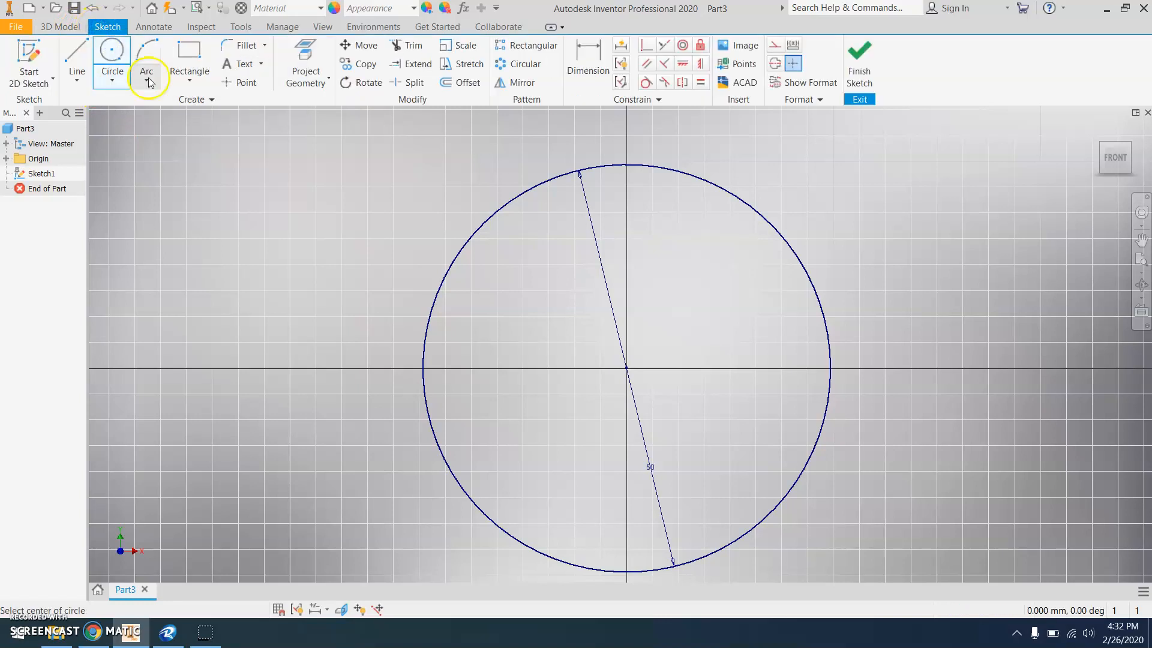
scroll(628, 376, up, 3)
click(619, 358)
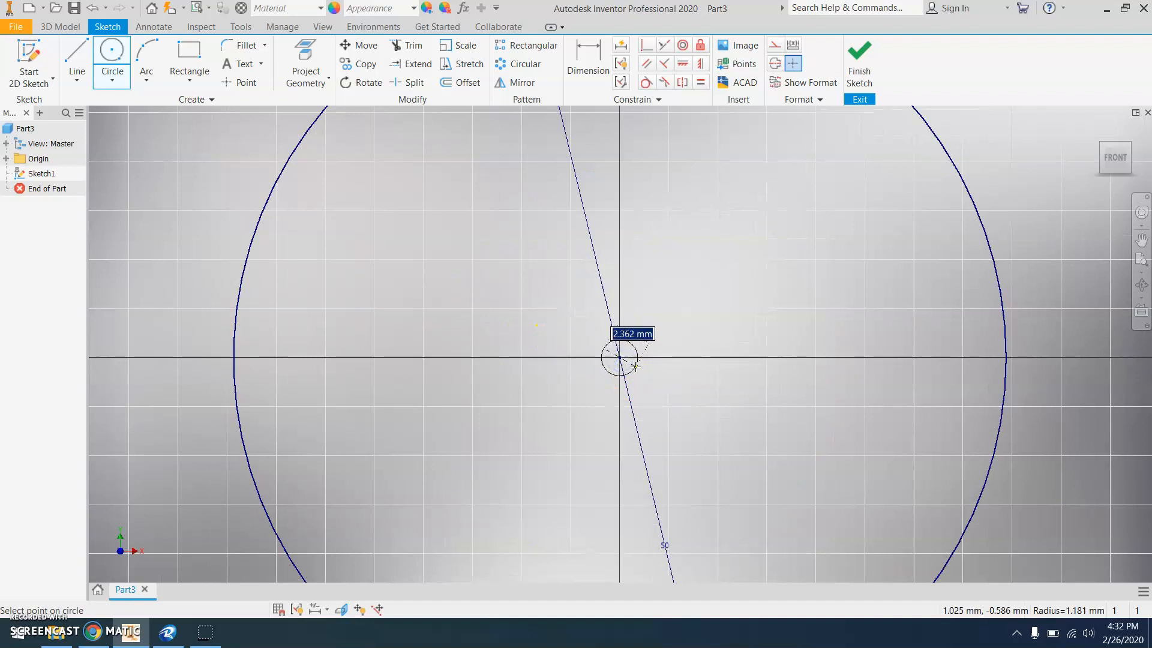
text(2.29)
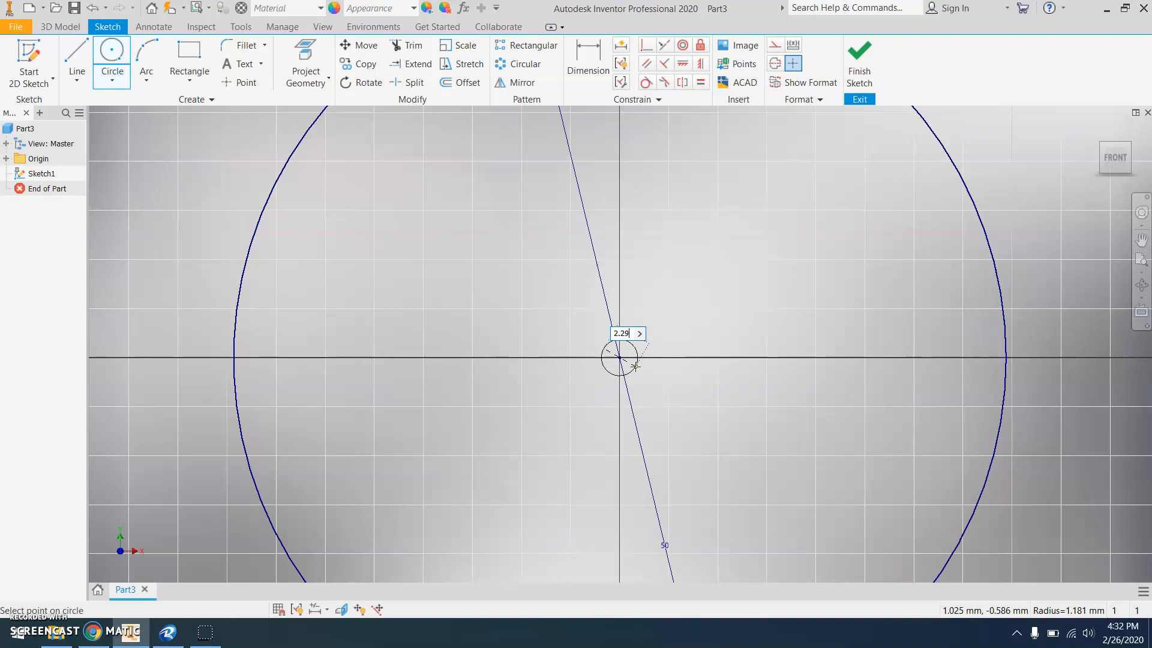
text(mm)
key(Return)
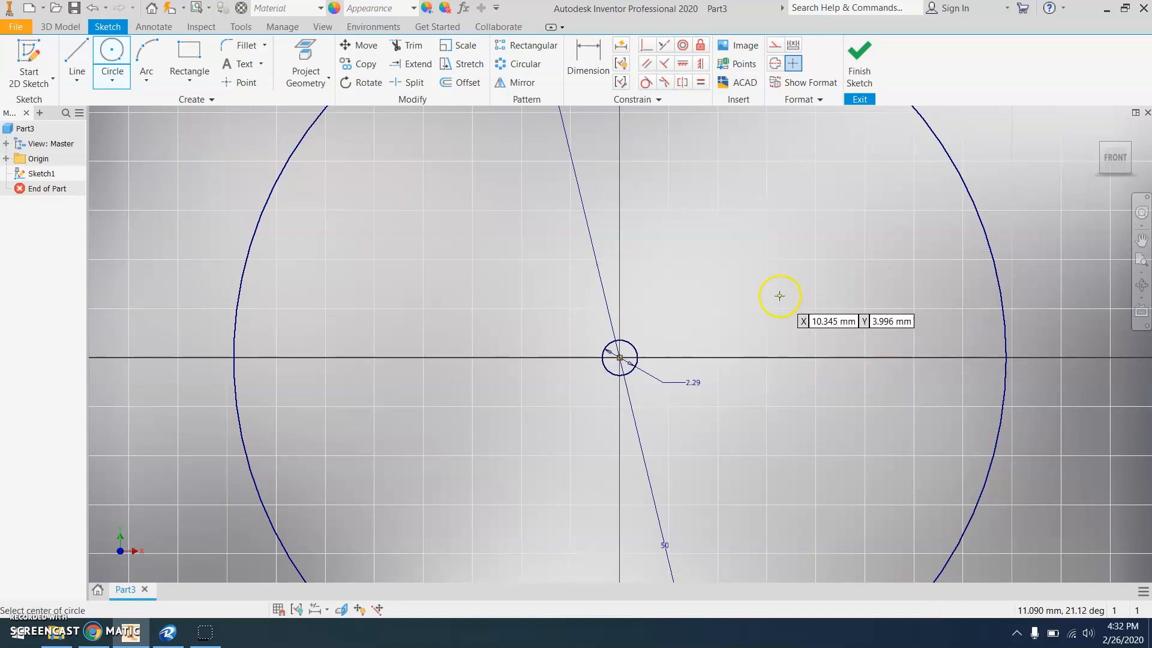
Finish the sketch and extrude the ring between the two circles by 2 mm
scroll(779, 296, up, 3)
middle_drag(779, 295, 627, 300)
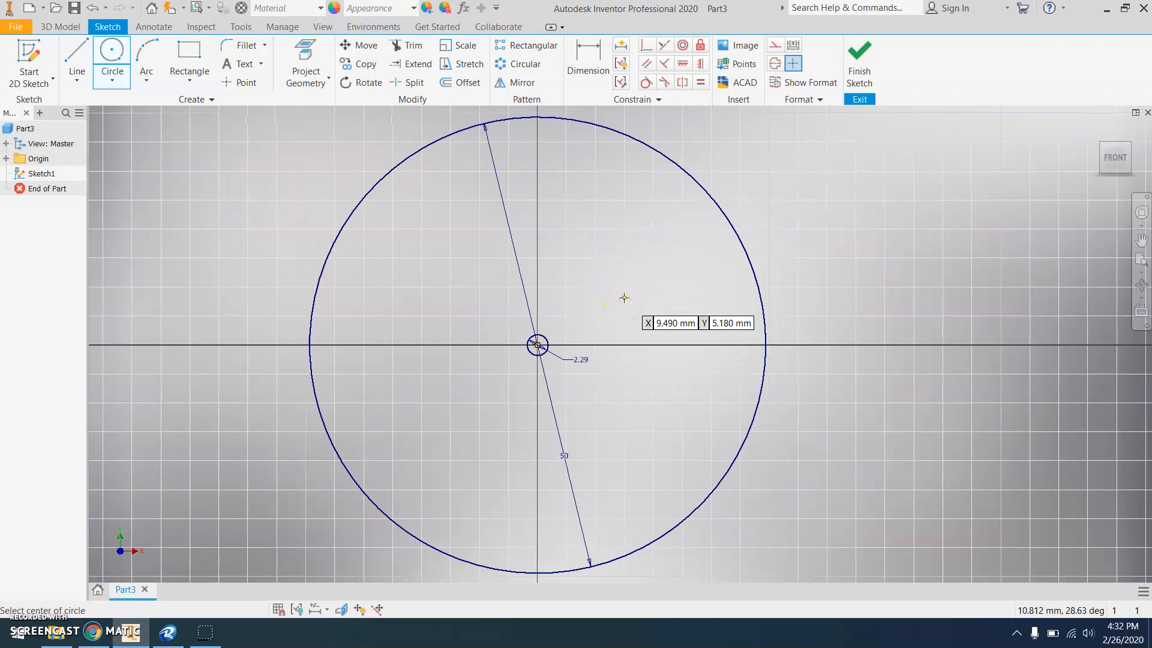
click(864, 67)
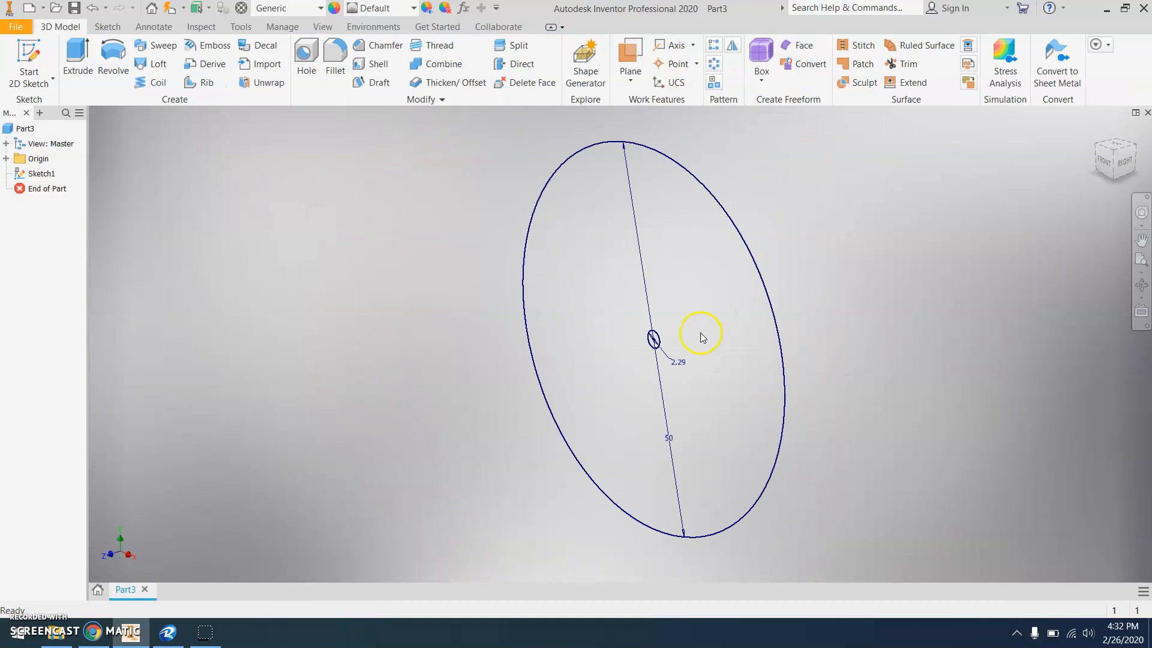
click(83, 62)
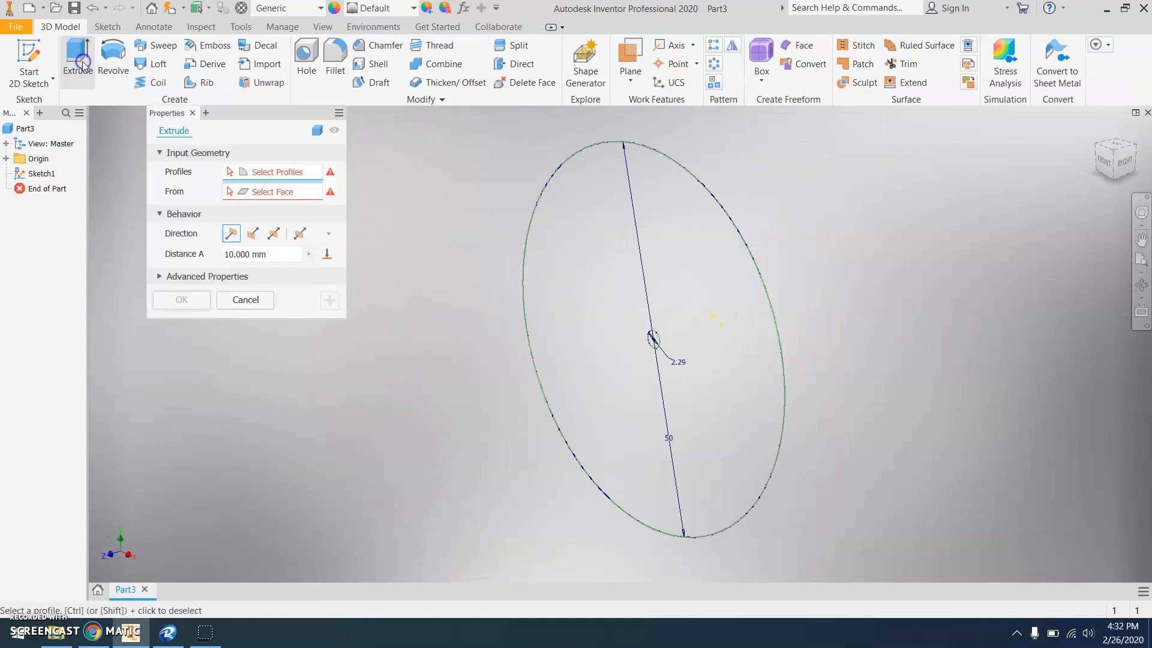
click(570, 220)
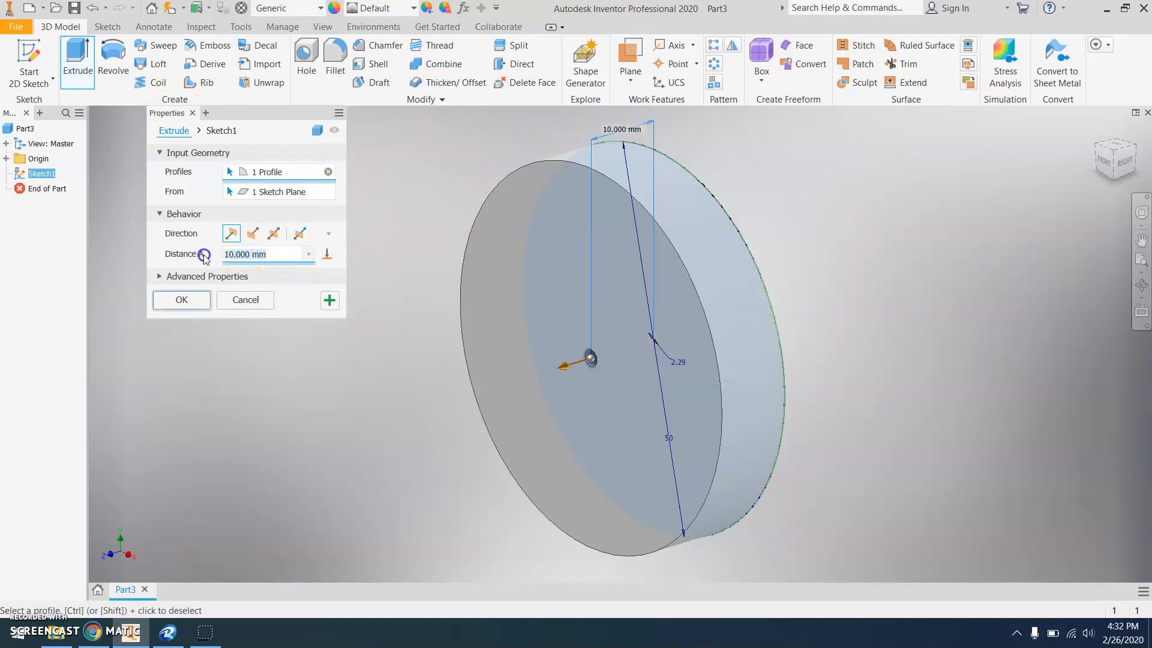
text(2)
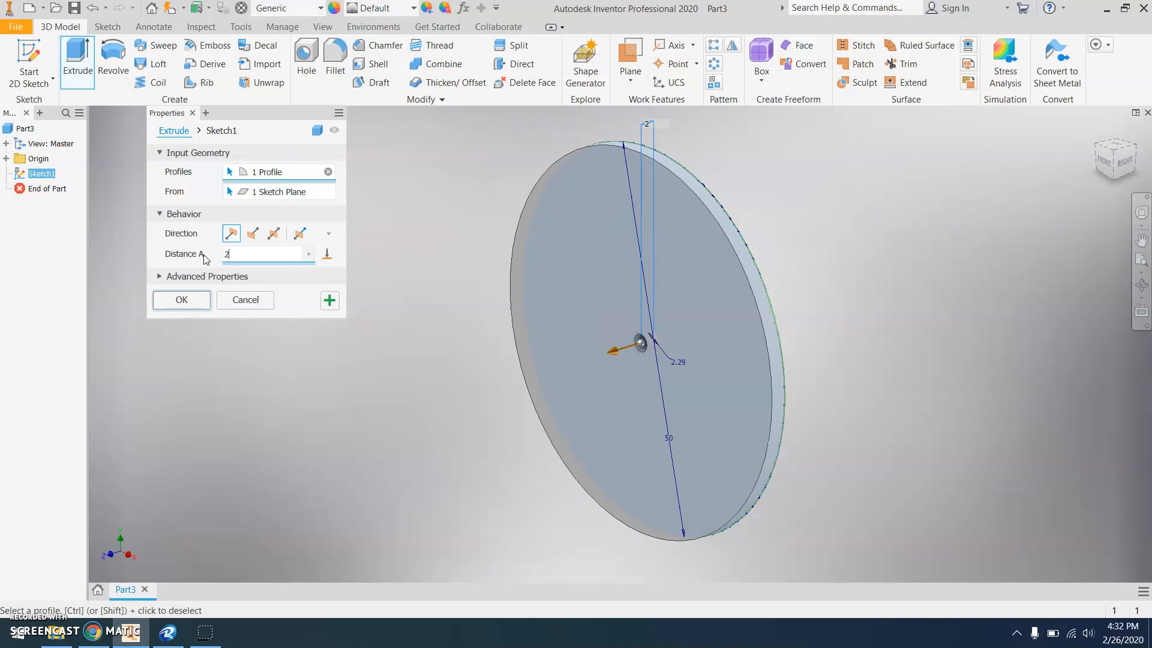
click(189, 301)
click(194, 302)
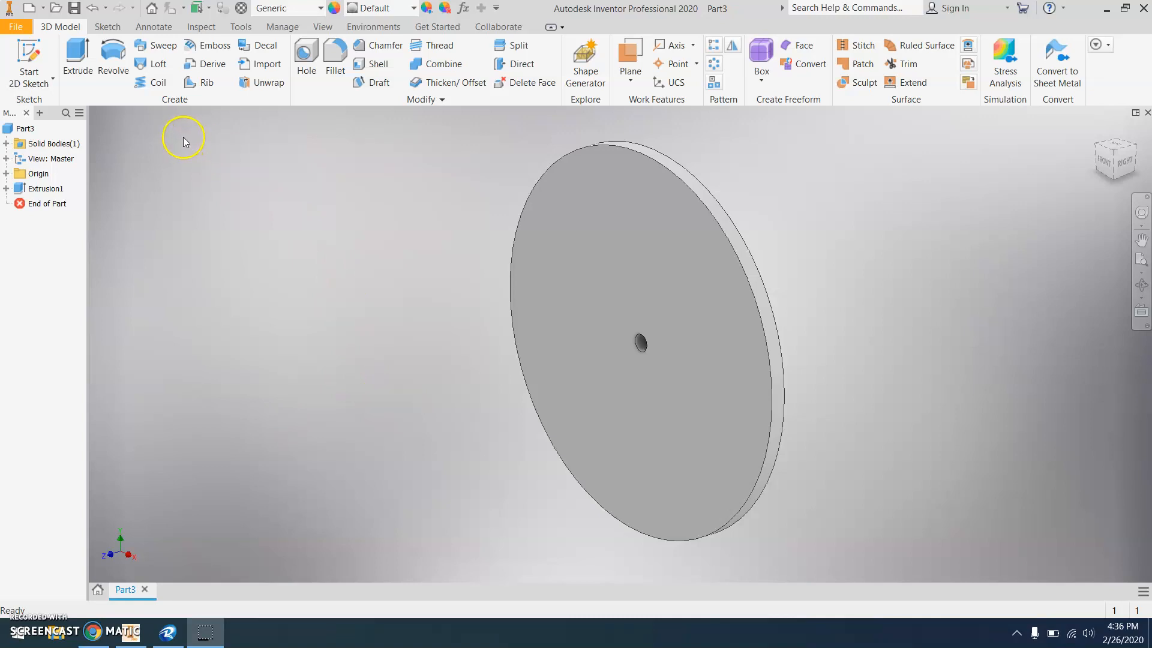
Start a sketch on the disc's front face and draw a circle from the origin out to the centre hole's edge
click(109, 26)
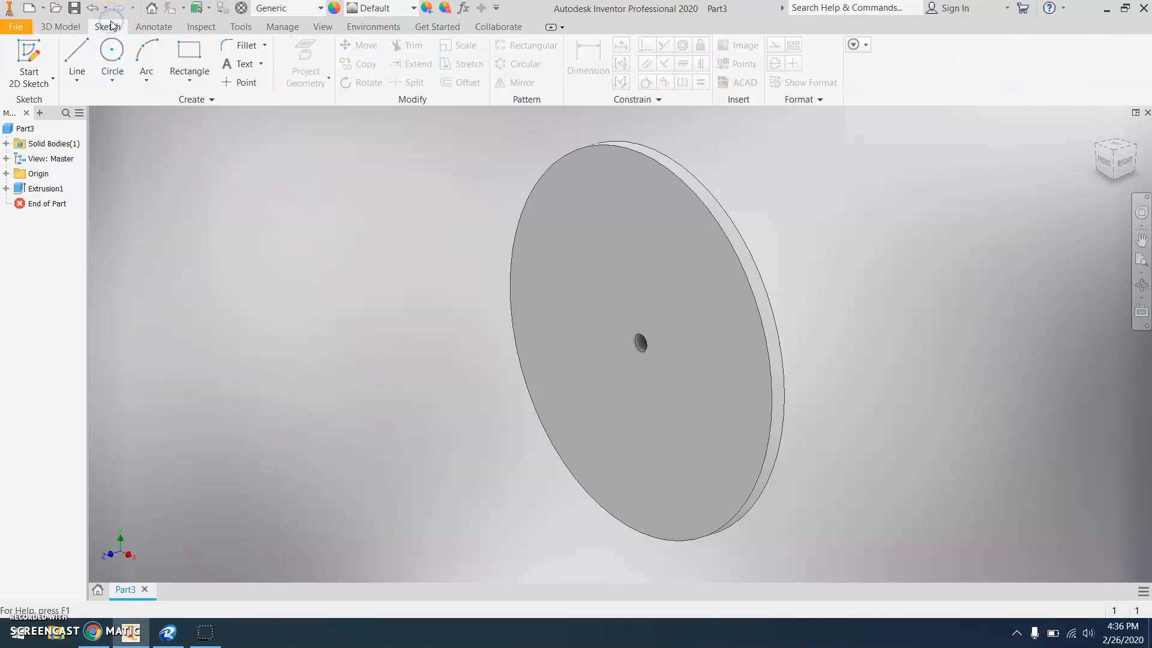
click(31, 57)
click(654, 245)
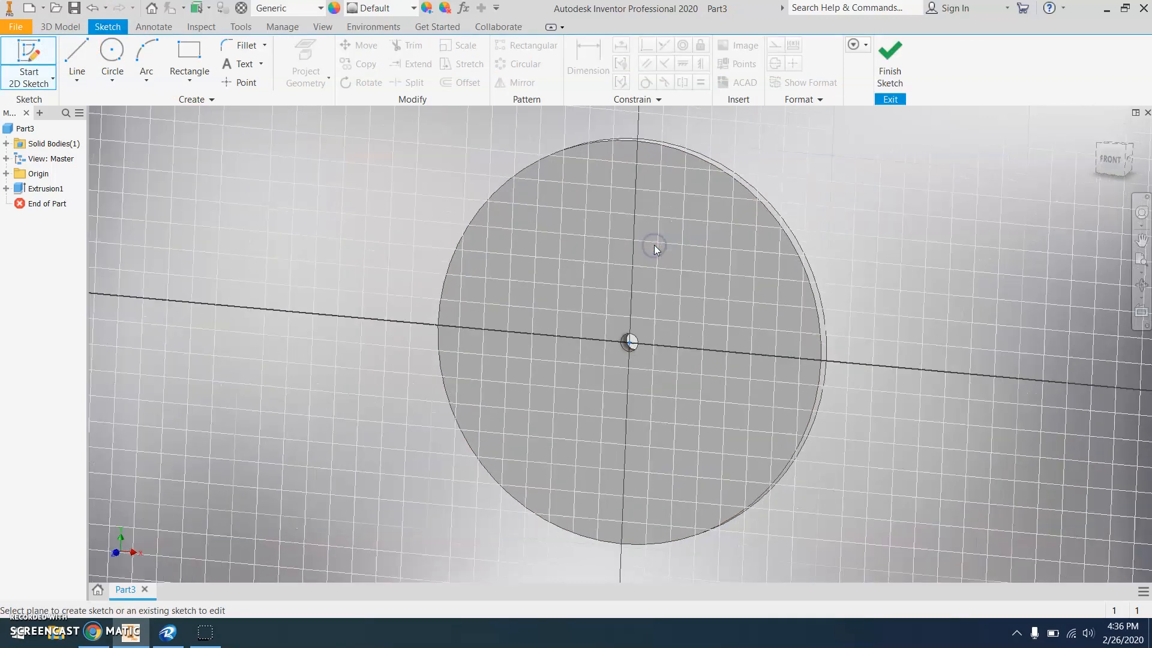
click(112, 52)
scroll(635, 343, up, 6)
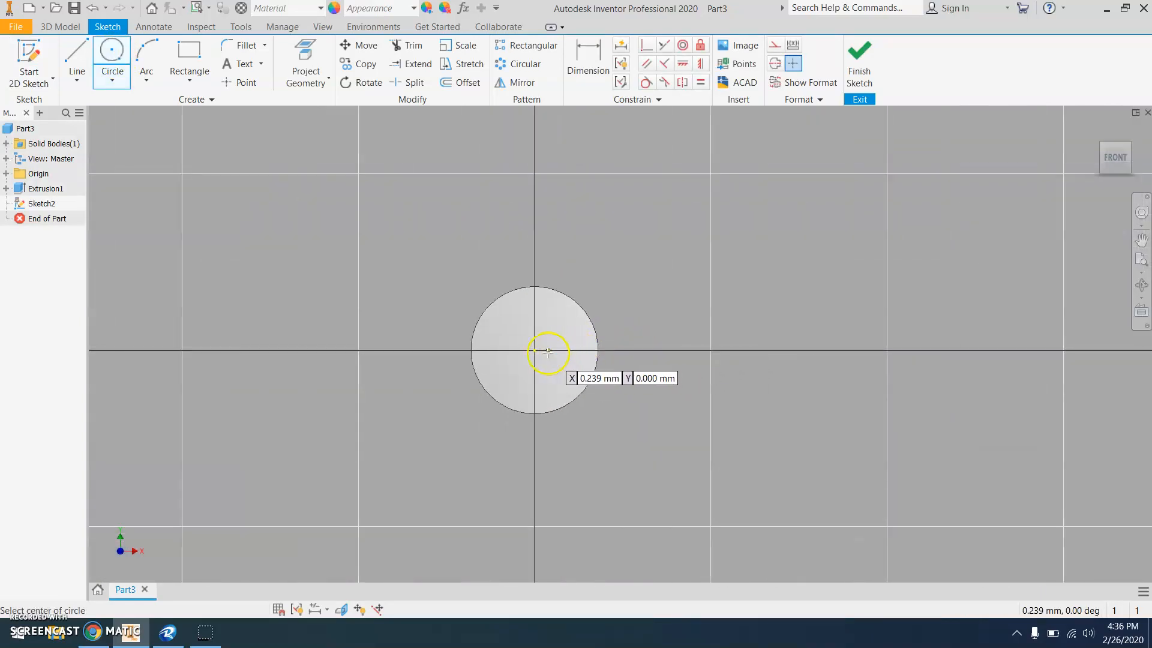
click(534, 350)
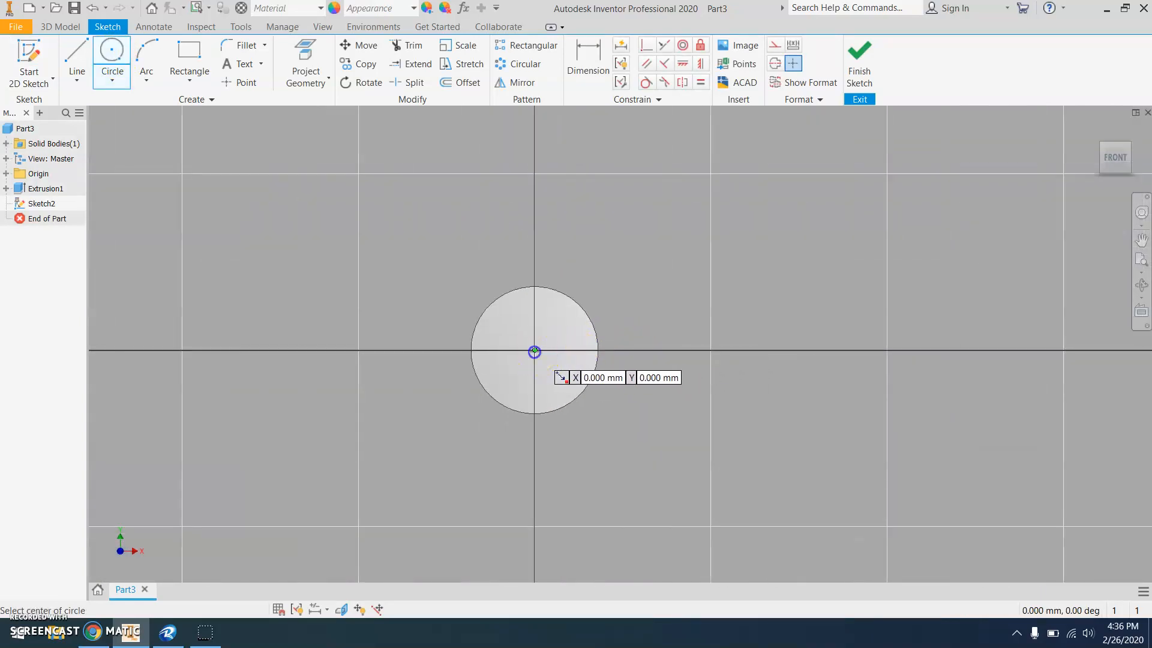
click(532, 415)
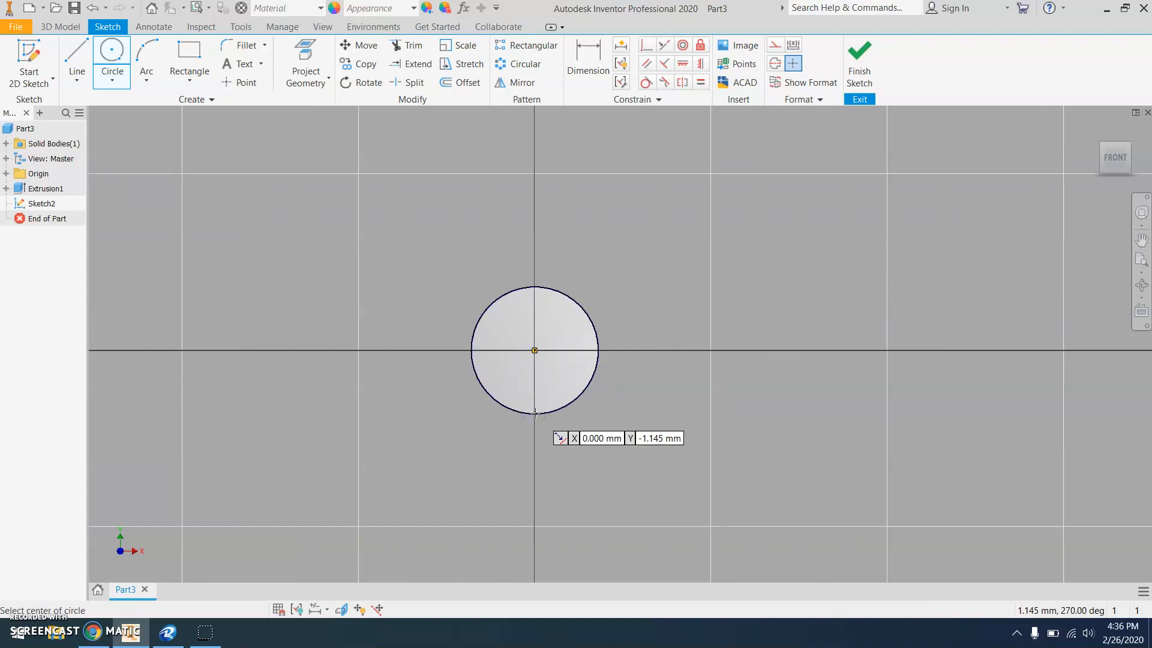
Draw a circle about 39.3 mm in diameter centred on the origin, between the centre hole and the disc's outer edge
scroll(535, 413, down, 7)
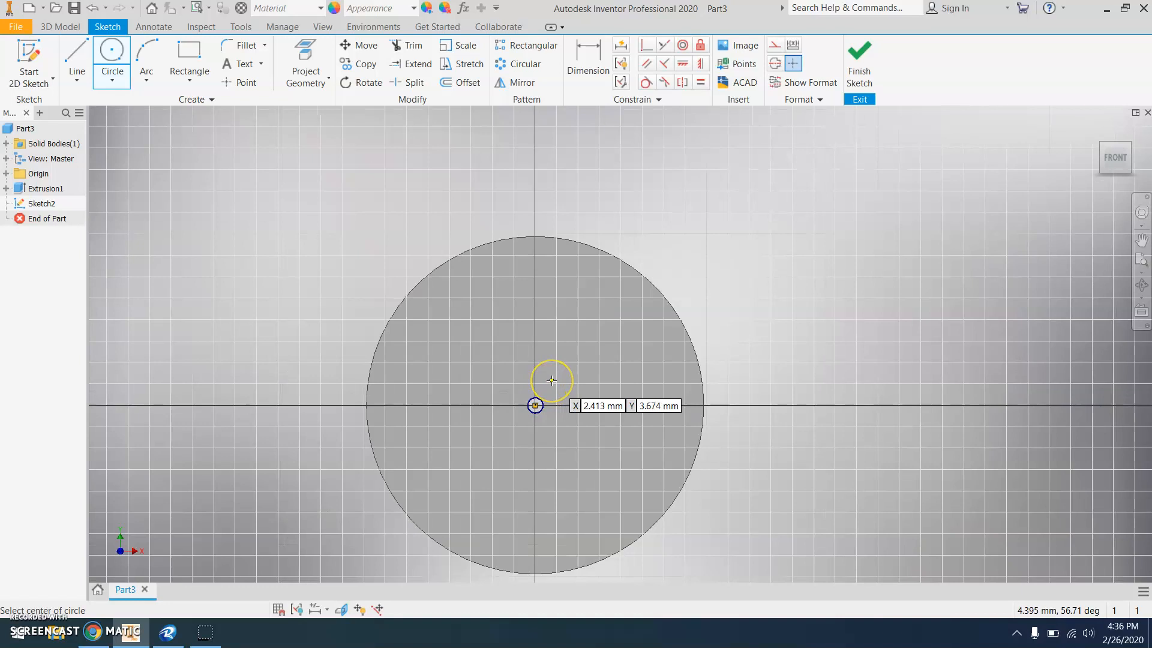
scroll(552, 380, up, 3)
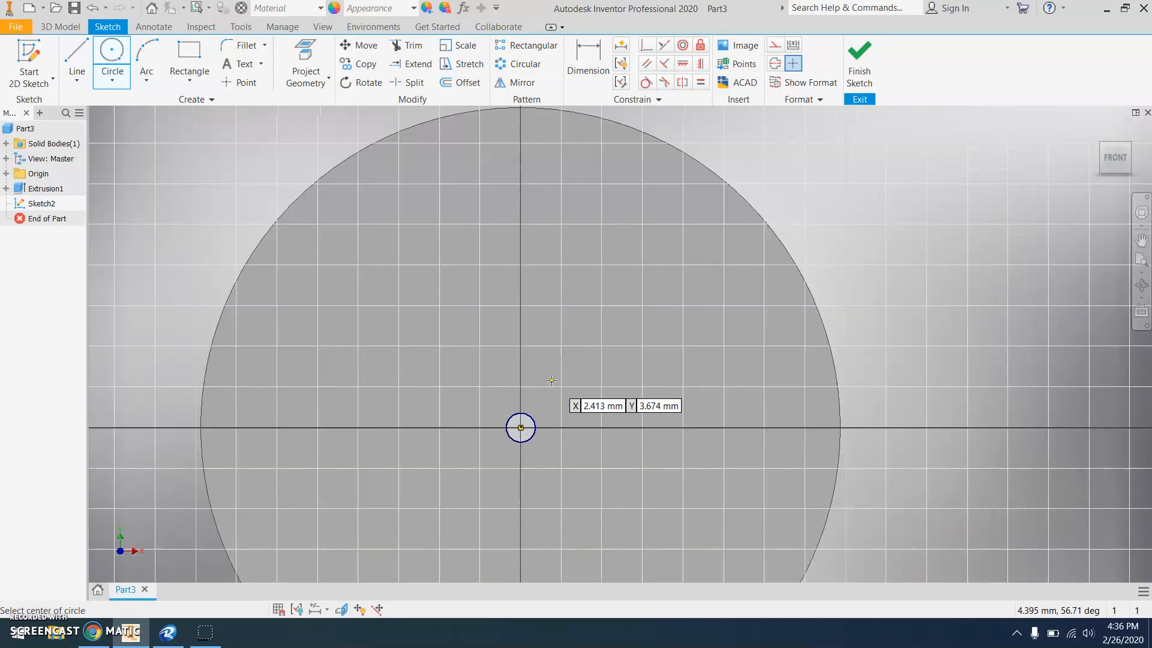
click(521, 427)
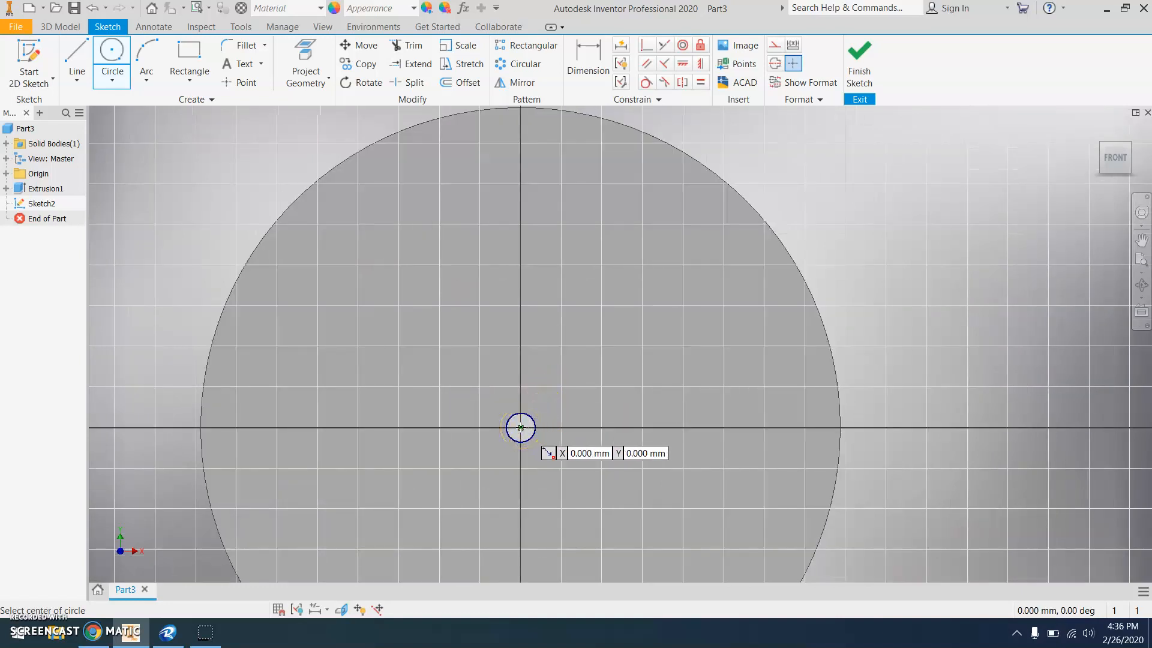
click(520, 427)
middle_drag(590, 526, 570, 375)
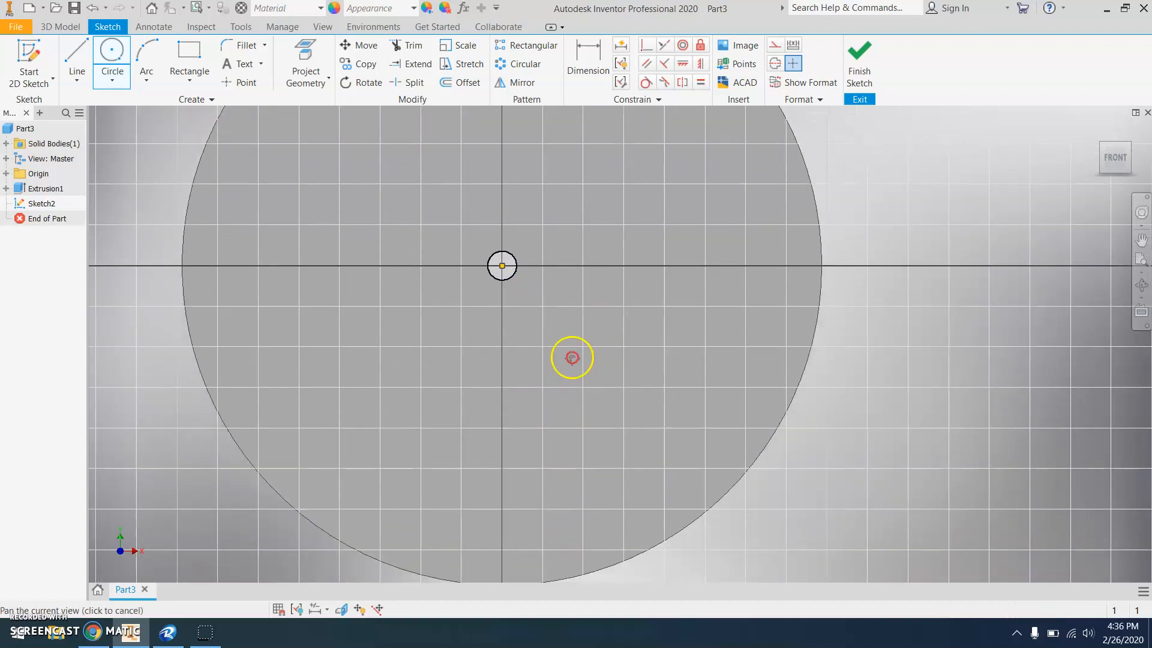
scroll(571, 375, down, 1)
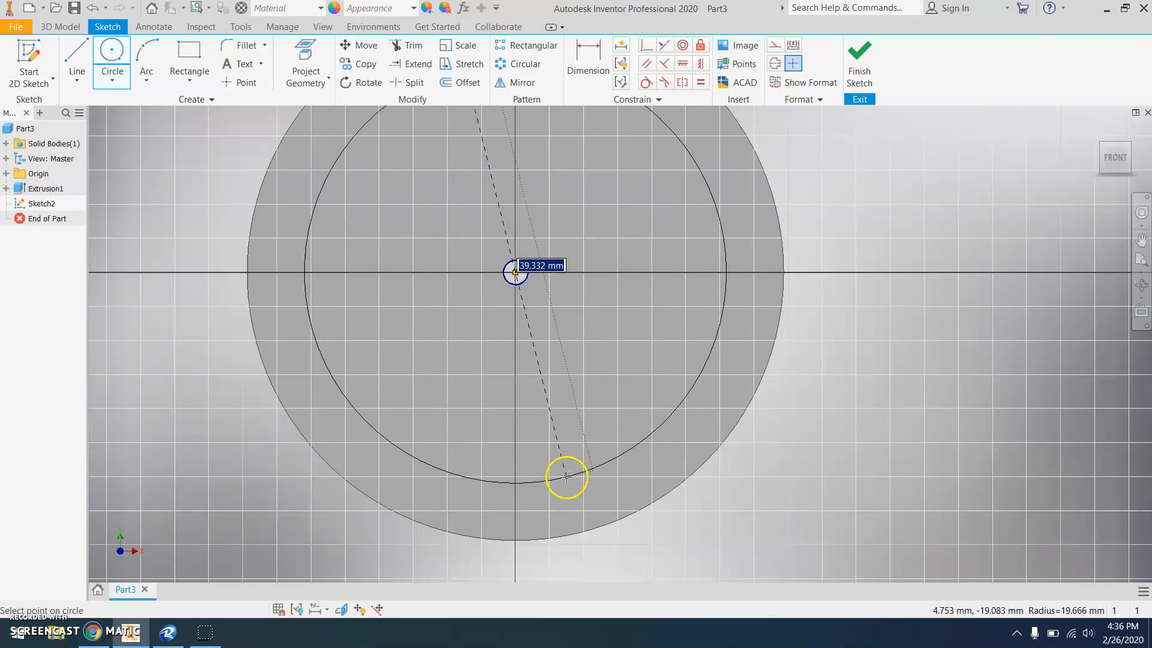
click(566, 467)
Dimension the gap between the new circle and the disc's outer edge at 0.15 in (3.81 mm)
middle_drag(577, 286, 577, 418)
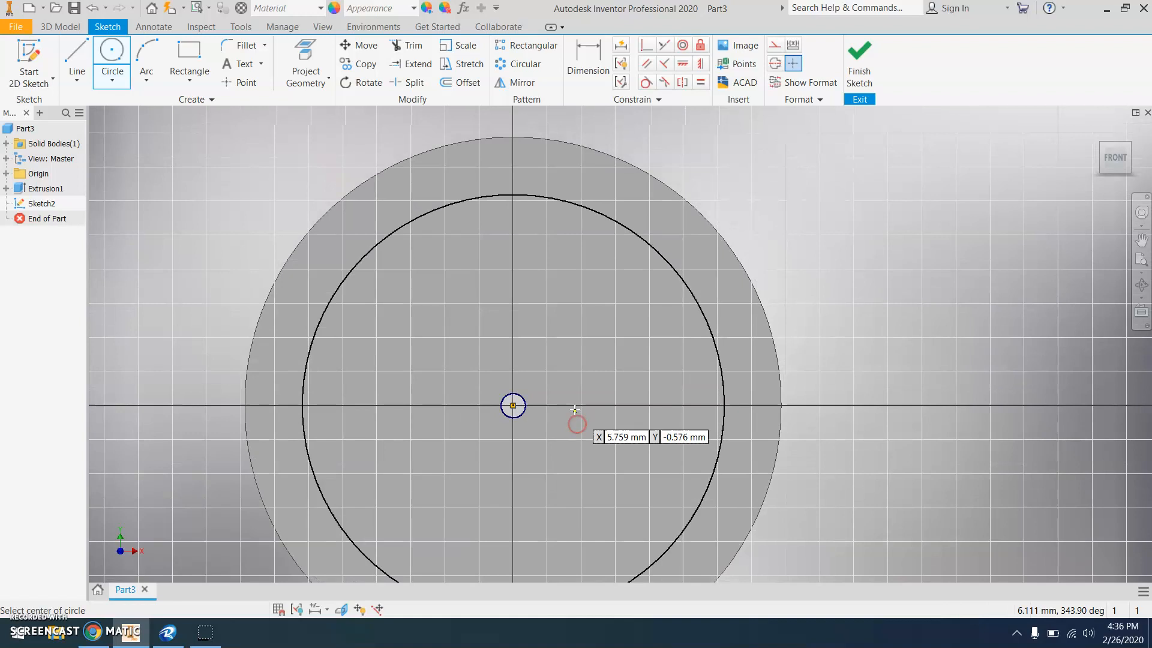
click(587, 71)
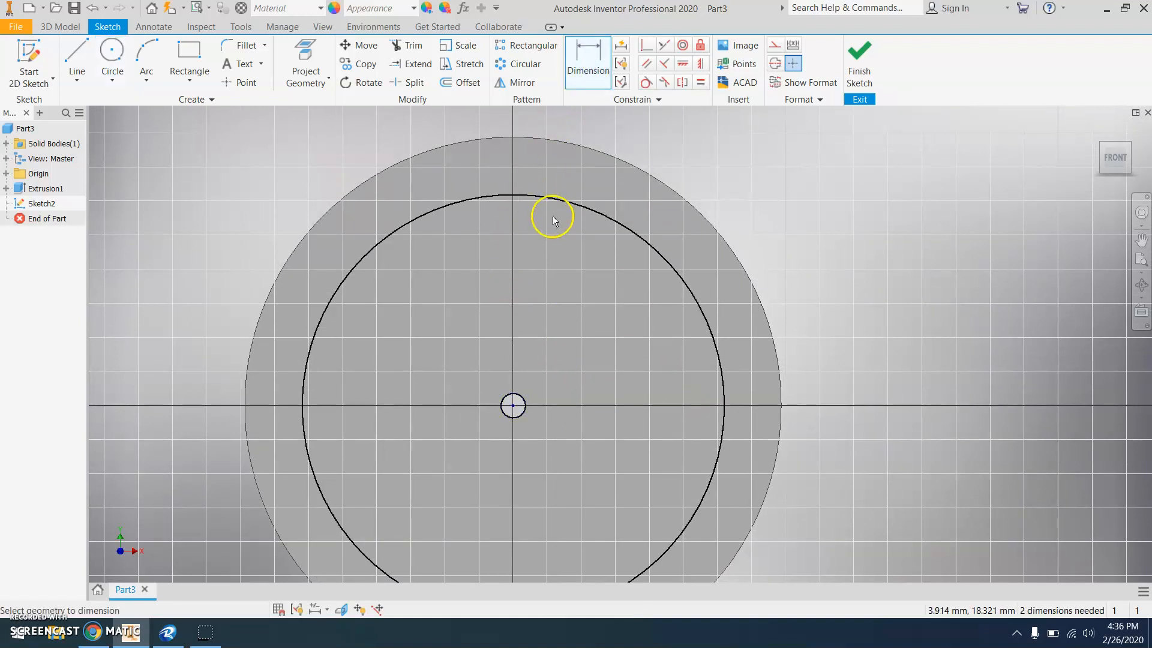
click(559, 197)
click(587, 148)
click(607, 183)
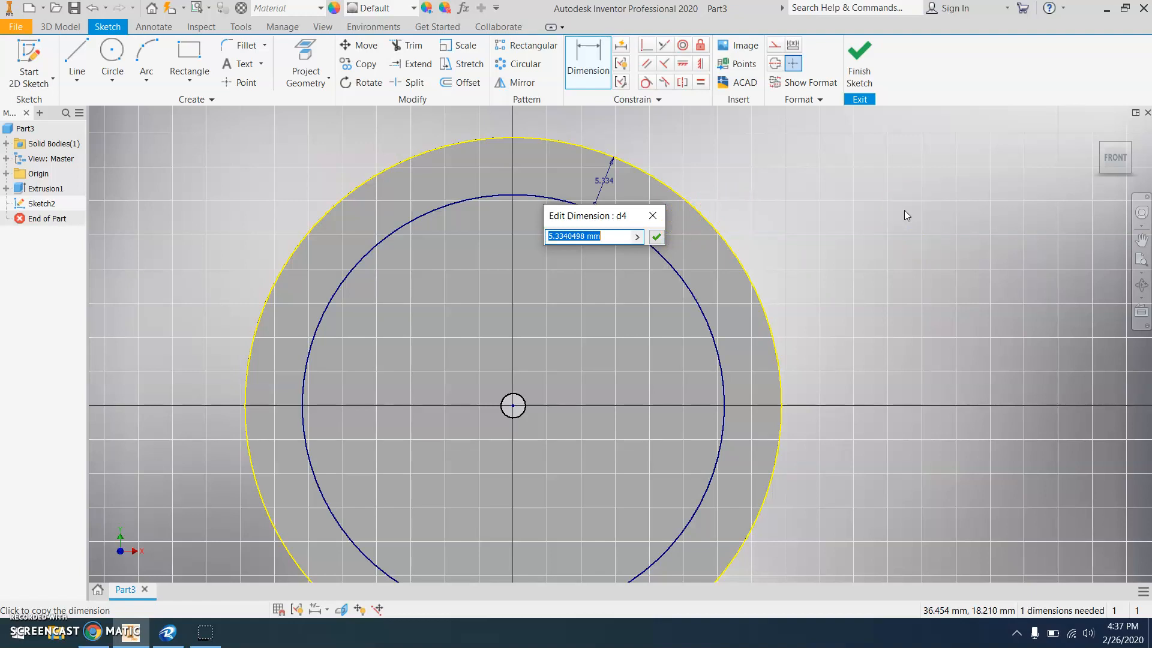
text(.15)
click(656, 236)
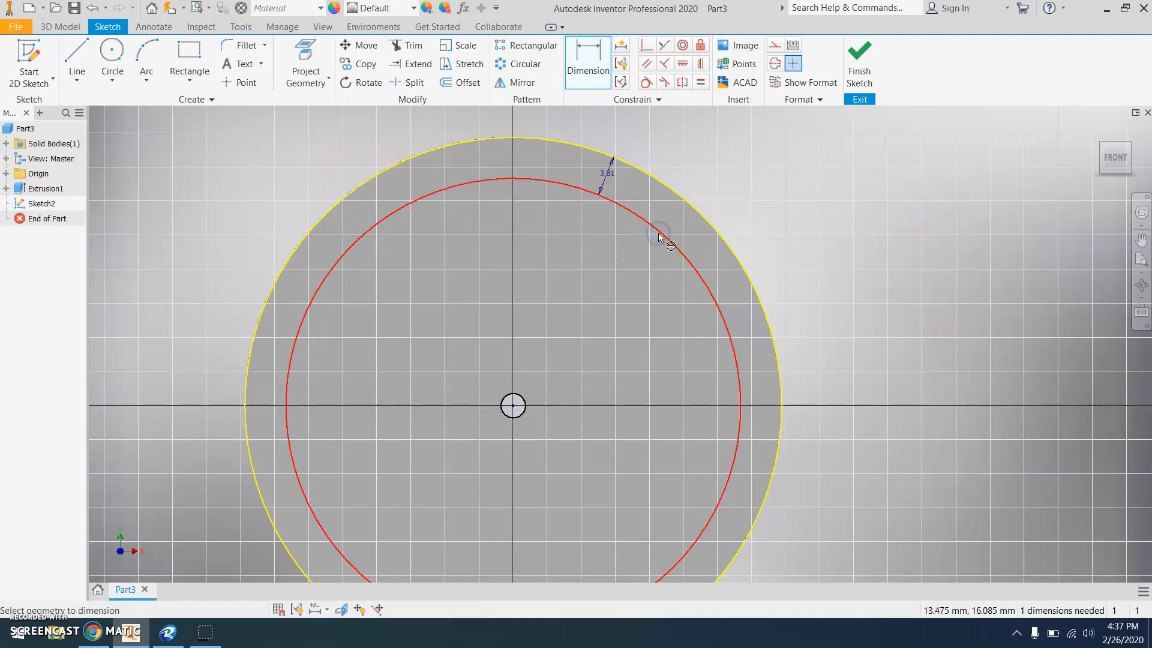
Finish the sketch and extrude the region between the centre hole and the inner circle outward by 0.15 in
scroll(566, 231, down, 3)
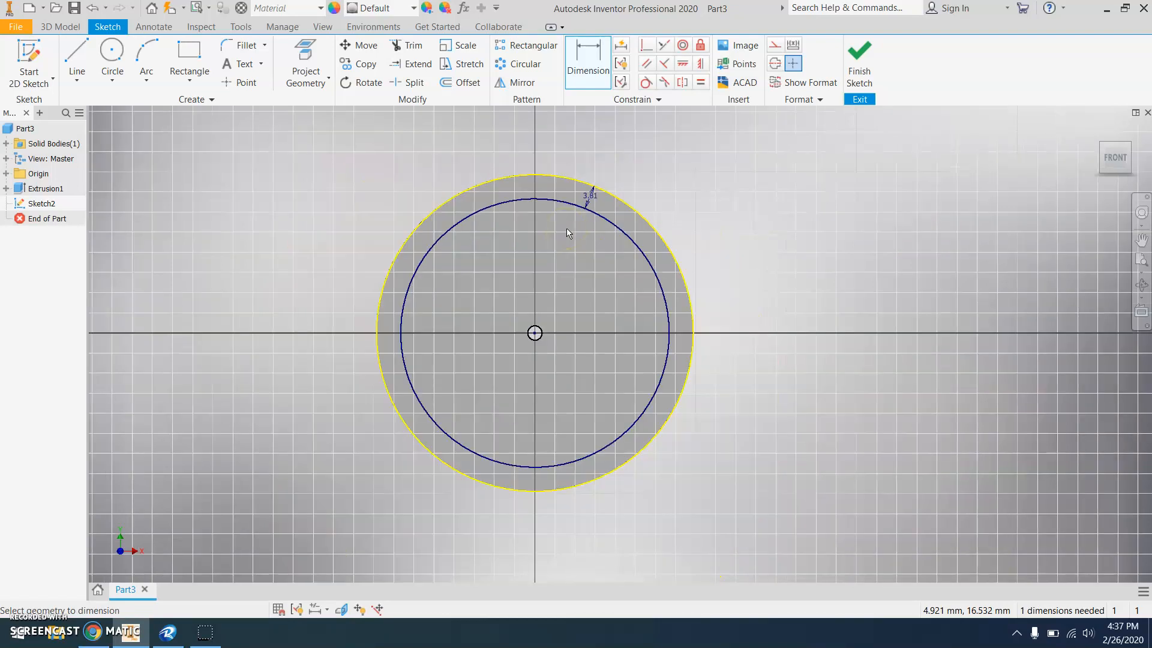
click(855, 77)
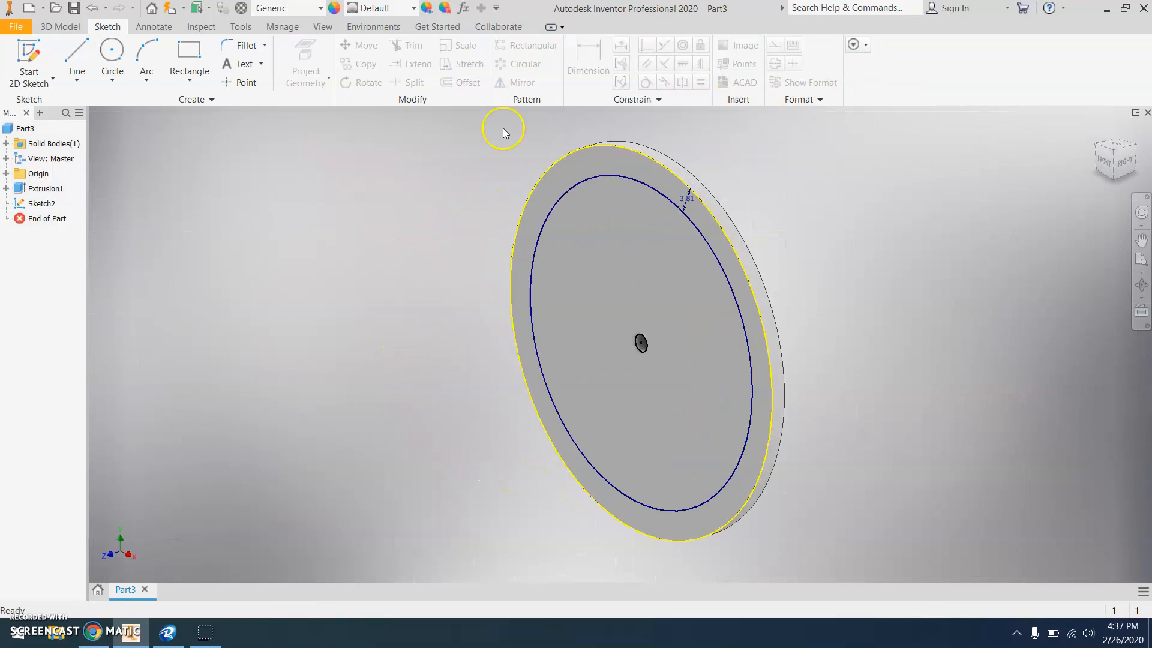
click(64, 27)
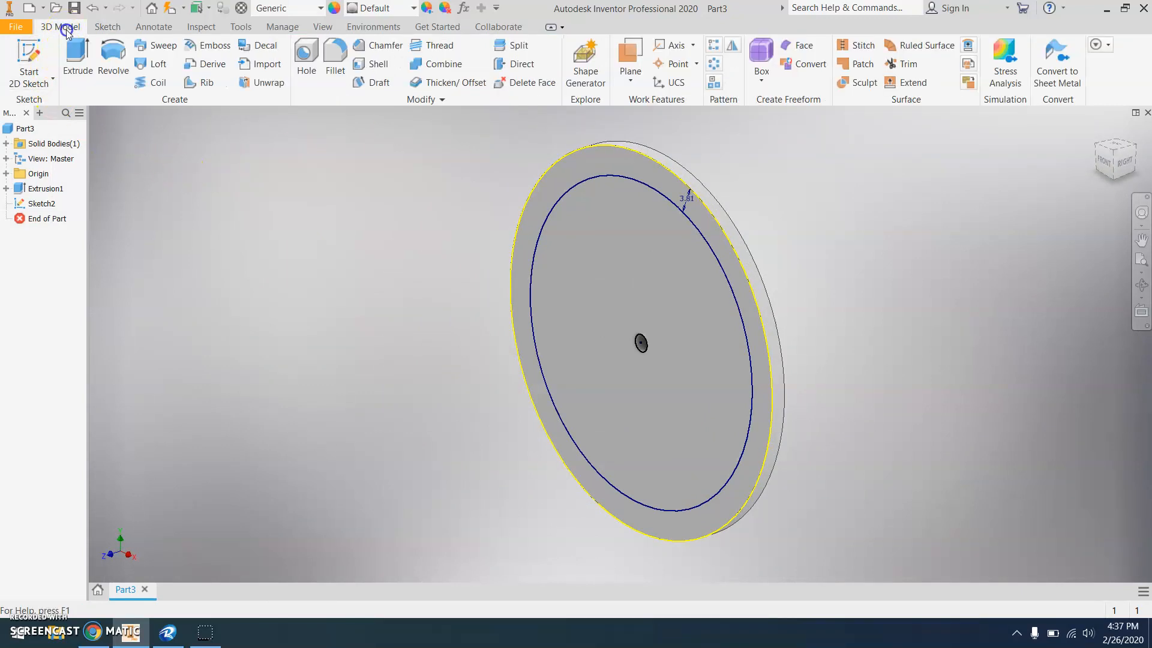
click(77, 54)
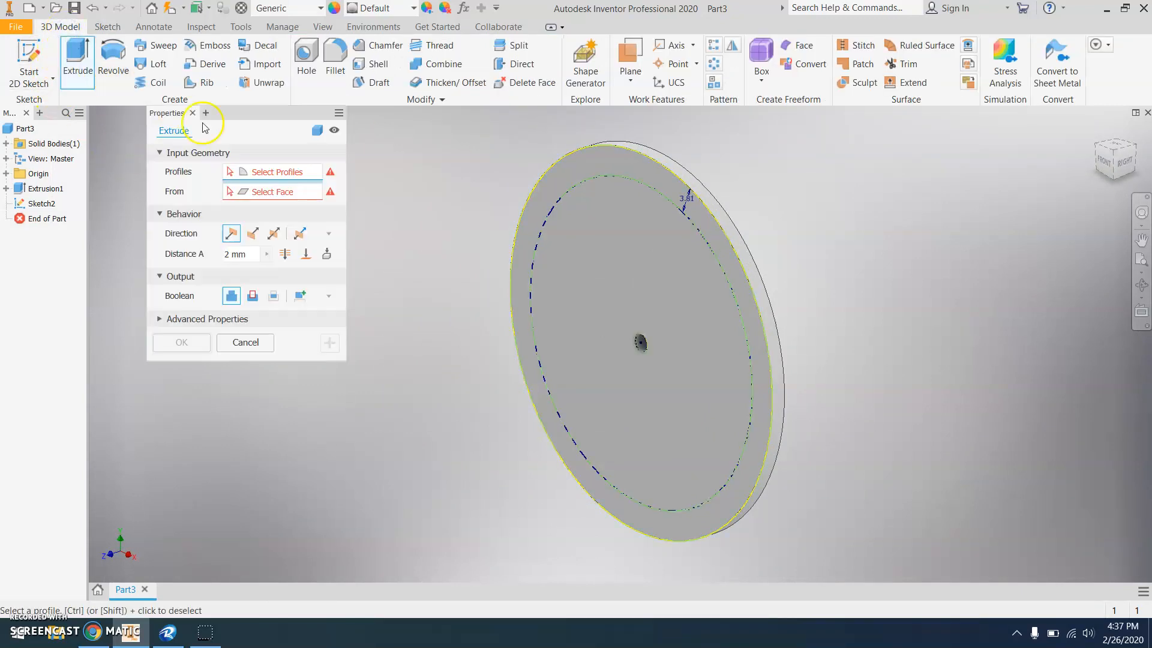
click(585, 241)
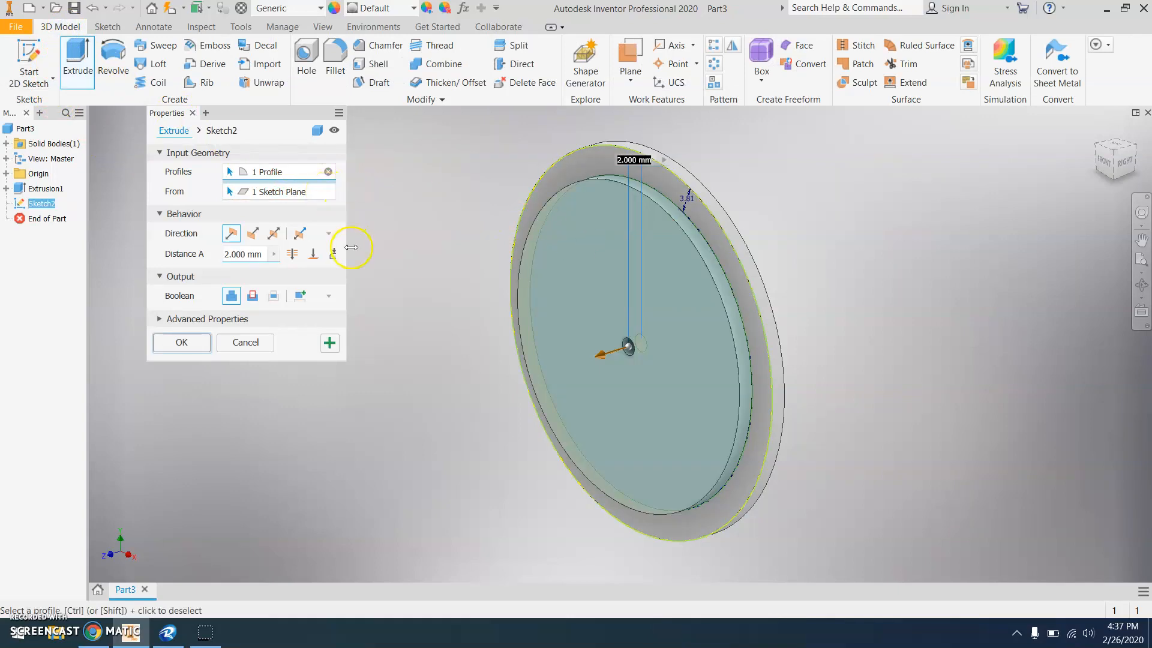
click(258, 254)
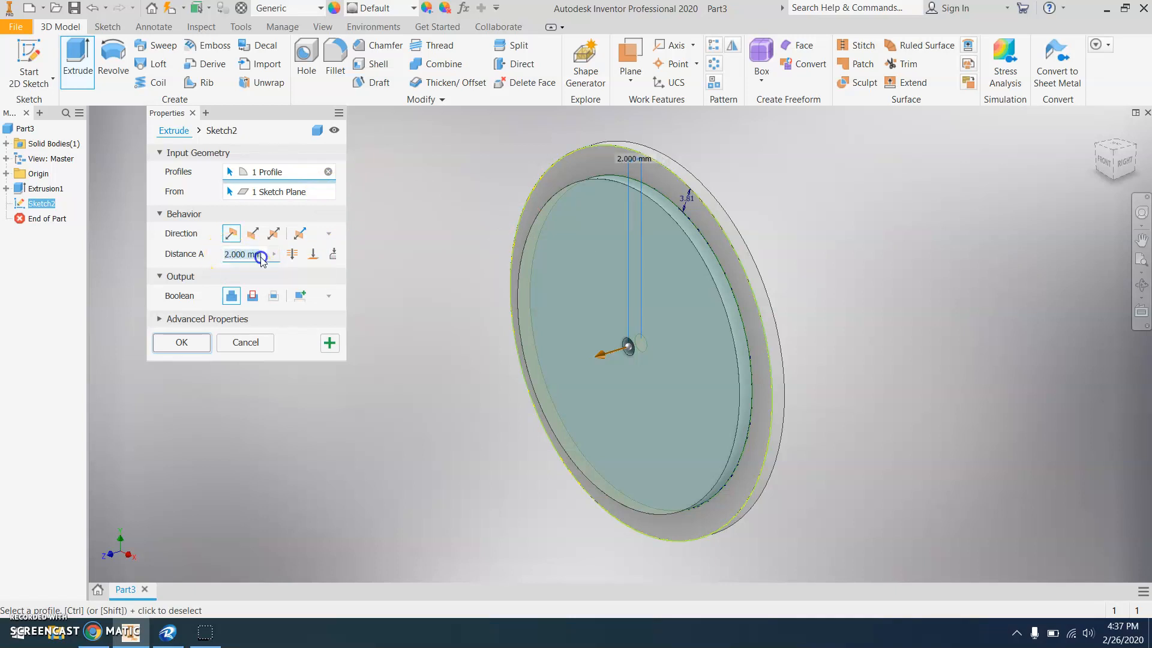
text(.15)
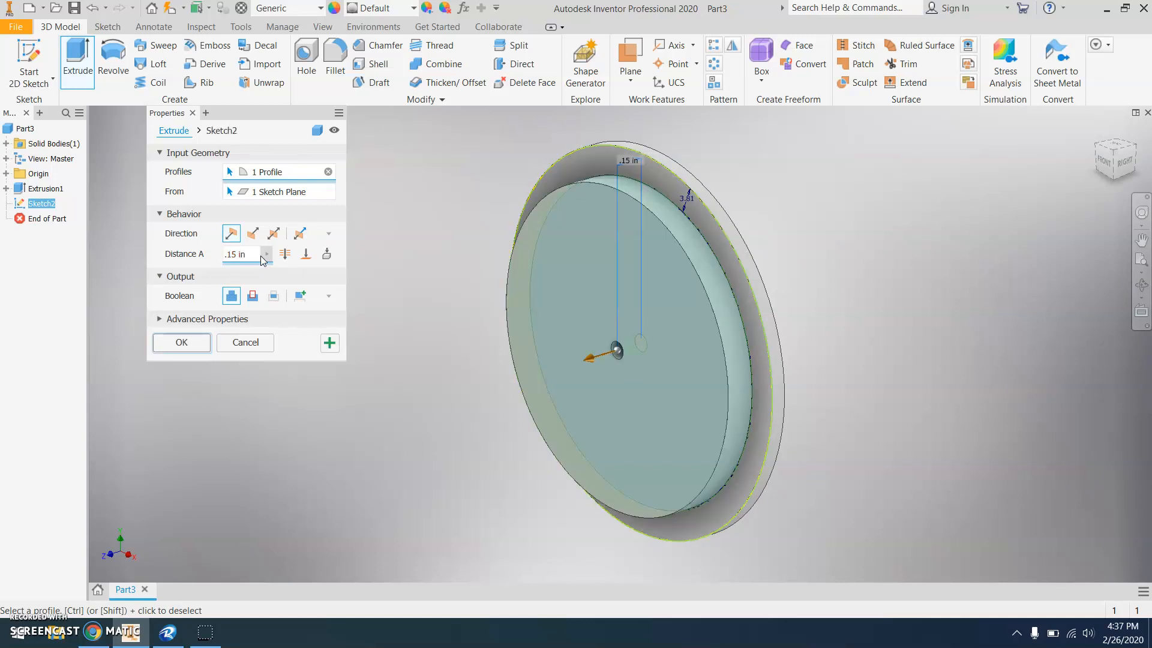
click(181, 332)
click(182, 342)
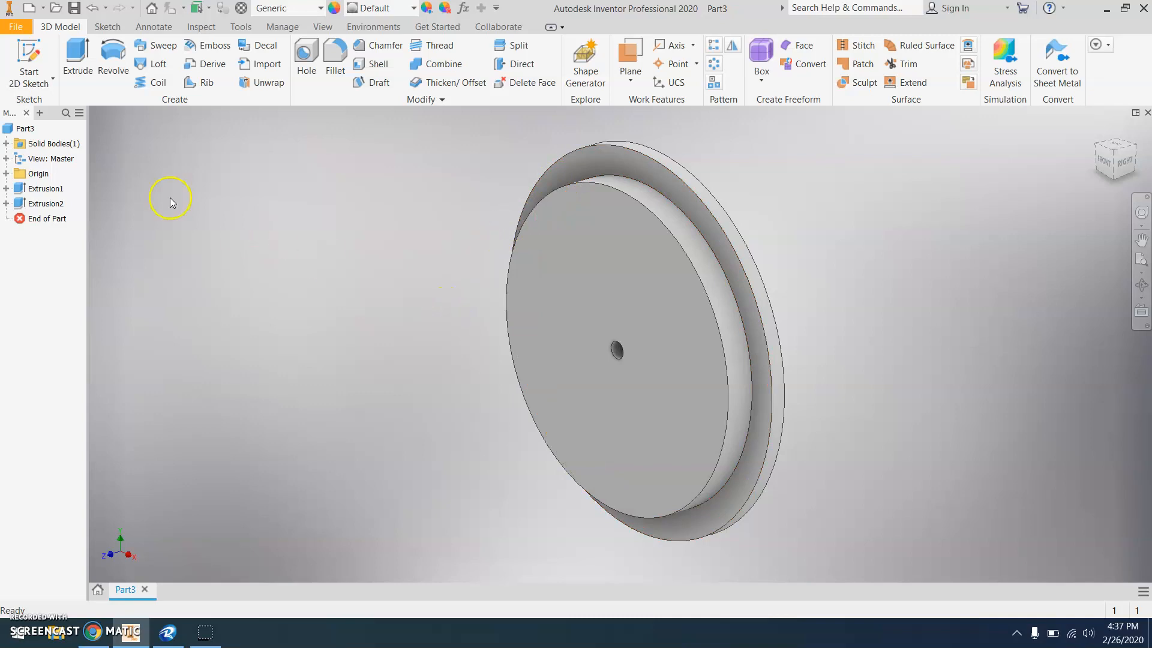
Start a sketch on the raised front face and draw a 2.29 mm circle from the origin to the centre hole's edge
click(42, 55)
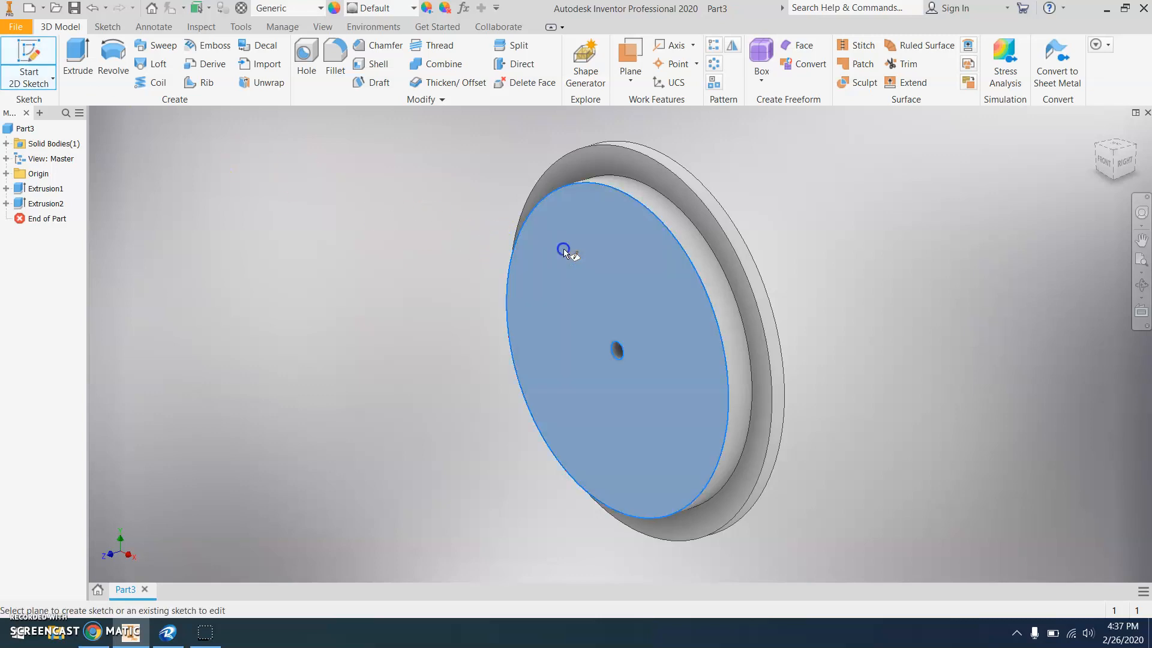
click(563, 247)
click(112, 57)
scroll(650, 360, up, 5)
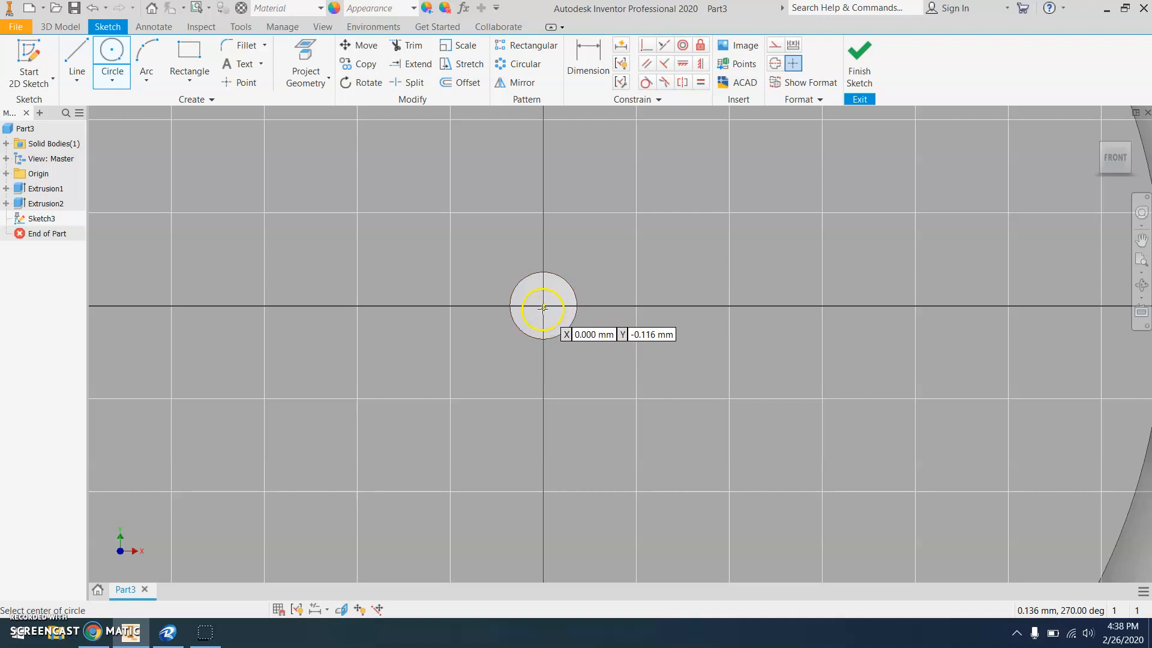
click(544, 306)
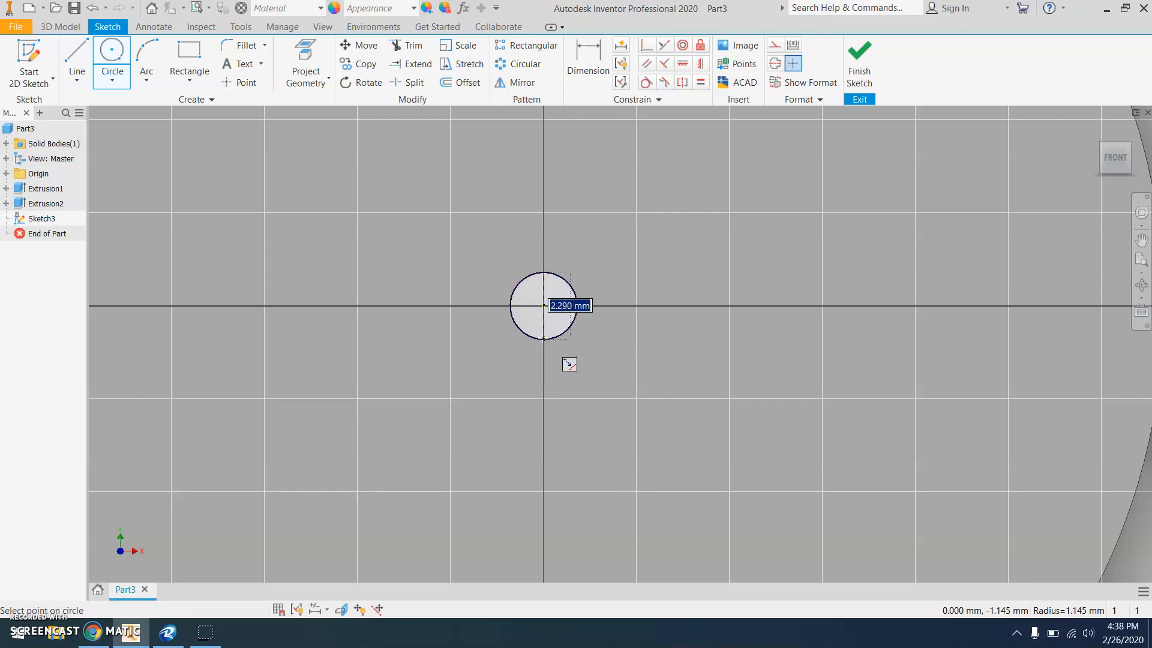
click(544, 339)
Draw a second circle centred on the origin, reaching out to the disc's outer edge
scroll(543, 336, up, 5)
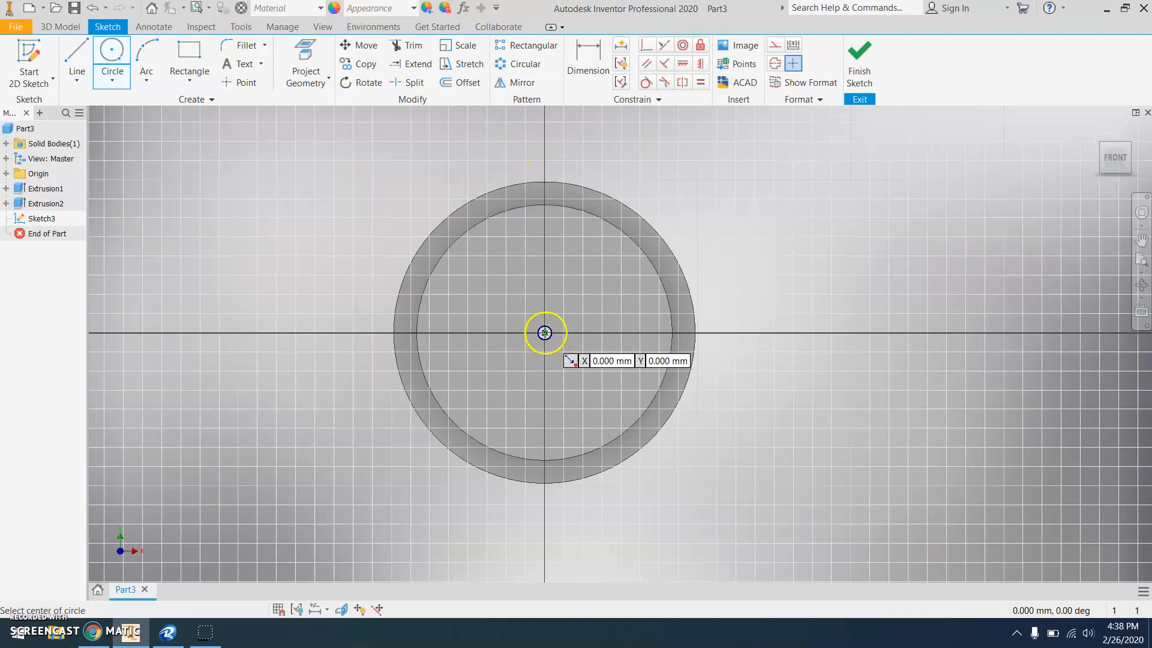
scroll(544, 333, up, 4)
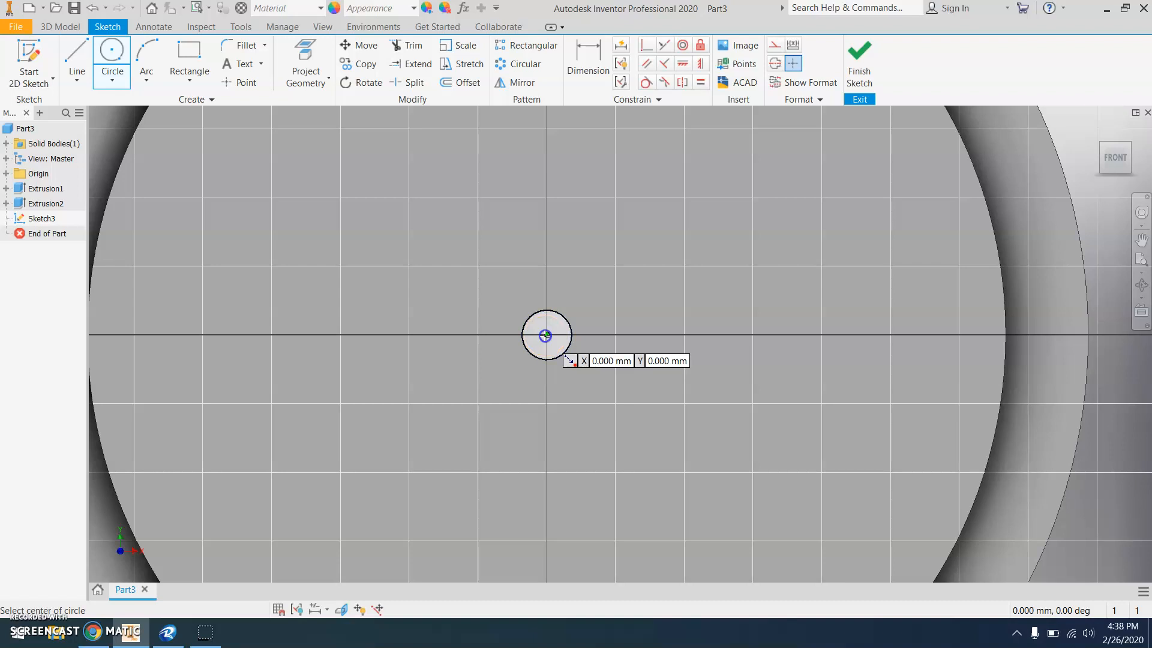
click(546, 334)
scroll(560, 404, down, 5)
middle_drag(581, 530, 591, 438)
scroll(592, 429, down, 2)
scroll(591, 420, up, 5)
scroll(592, 408, down, 1)
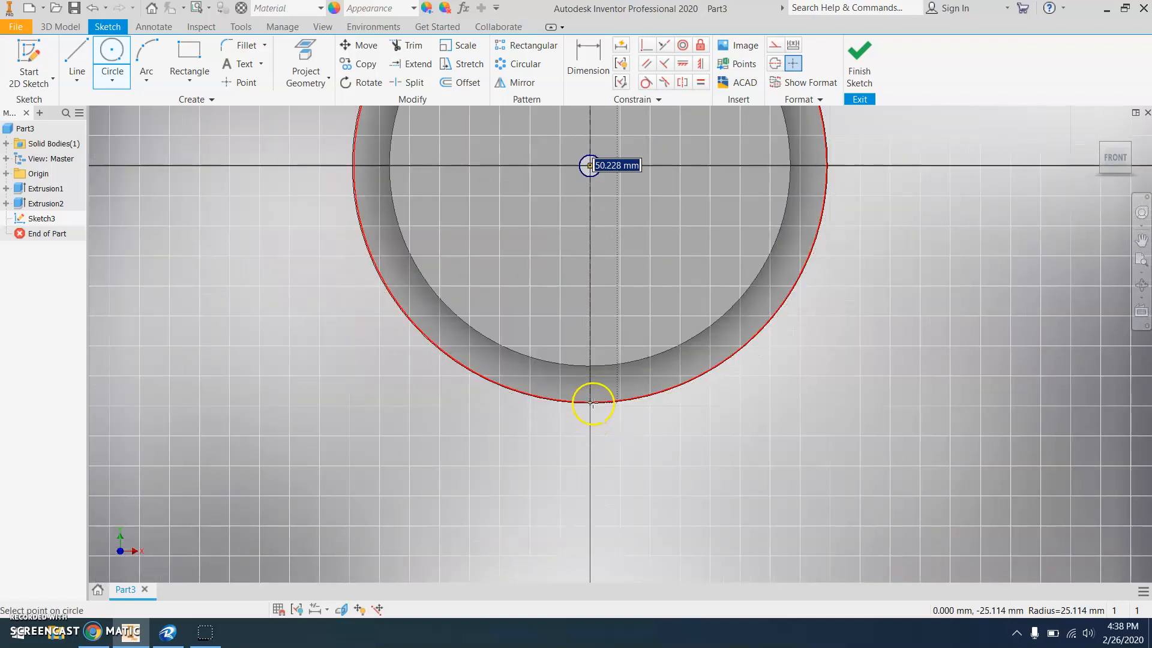
click(589, 402)
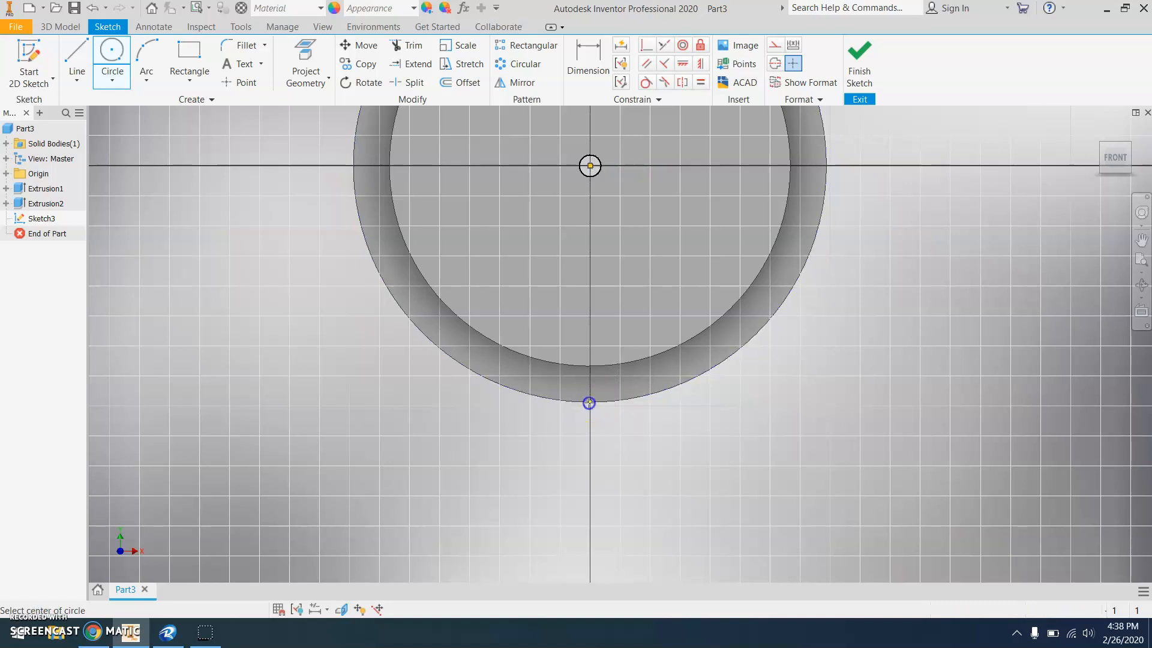
Dimension the outer circle's diameter at 50 mm
click(587, 52)
scroll(627, 208, down, 3)
middle_drag(625, 212, 594, 344)
scroll(636, 192, up, 3)
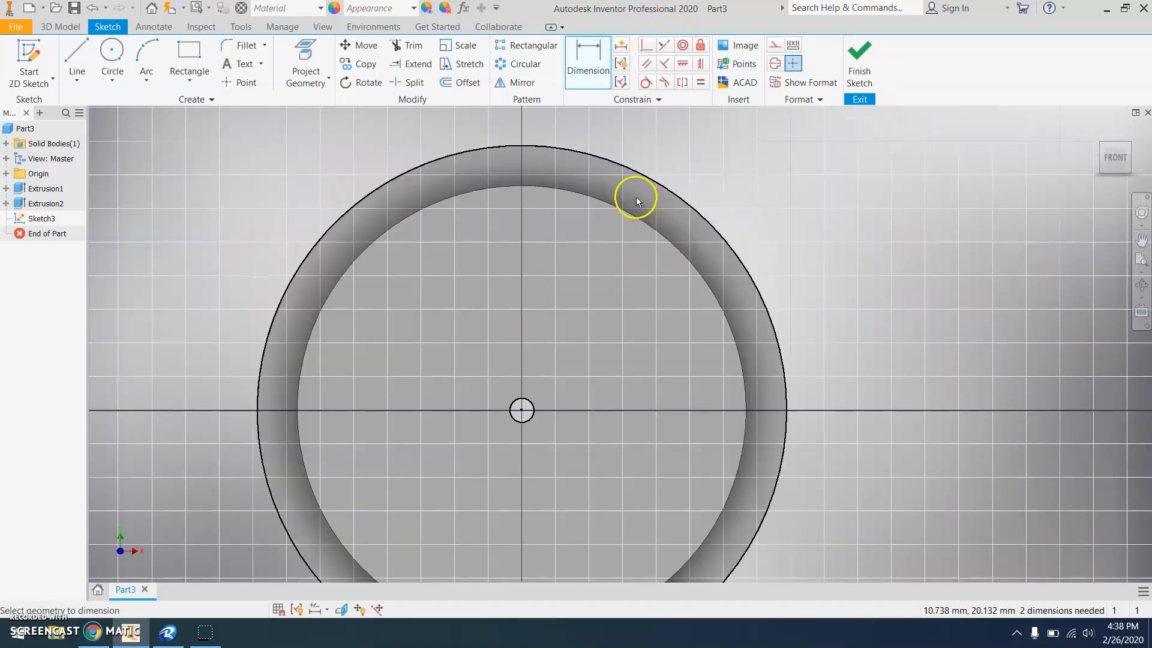
click(646, 176)
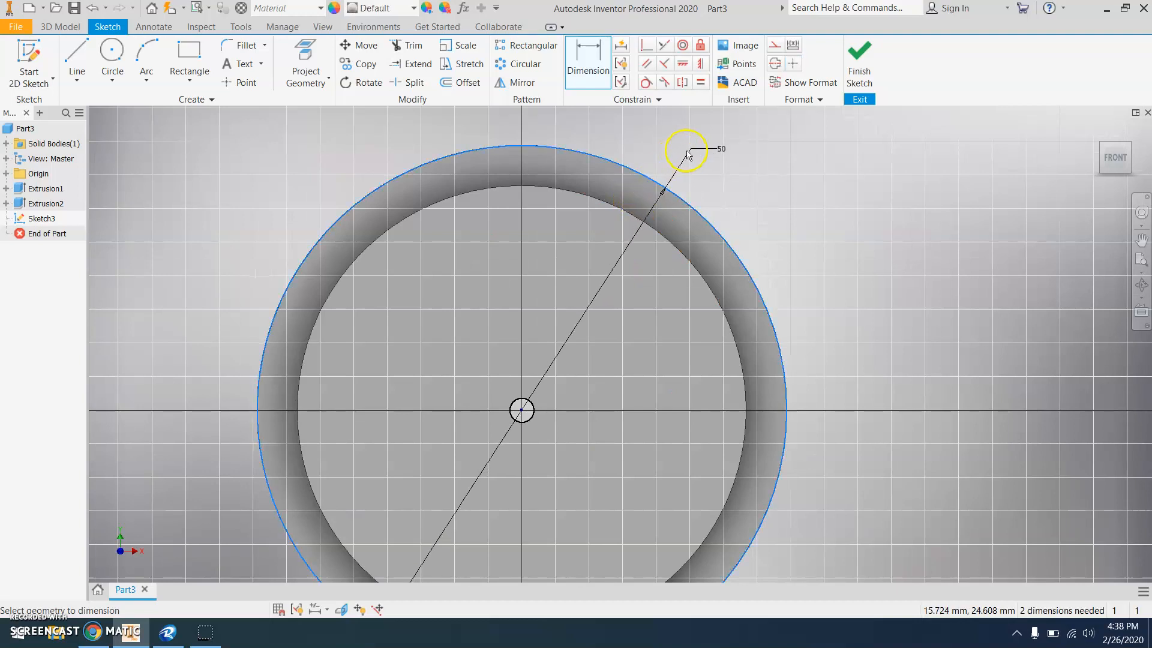
click(721, 145)
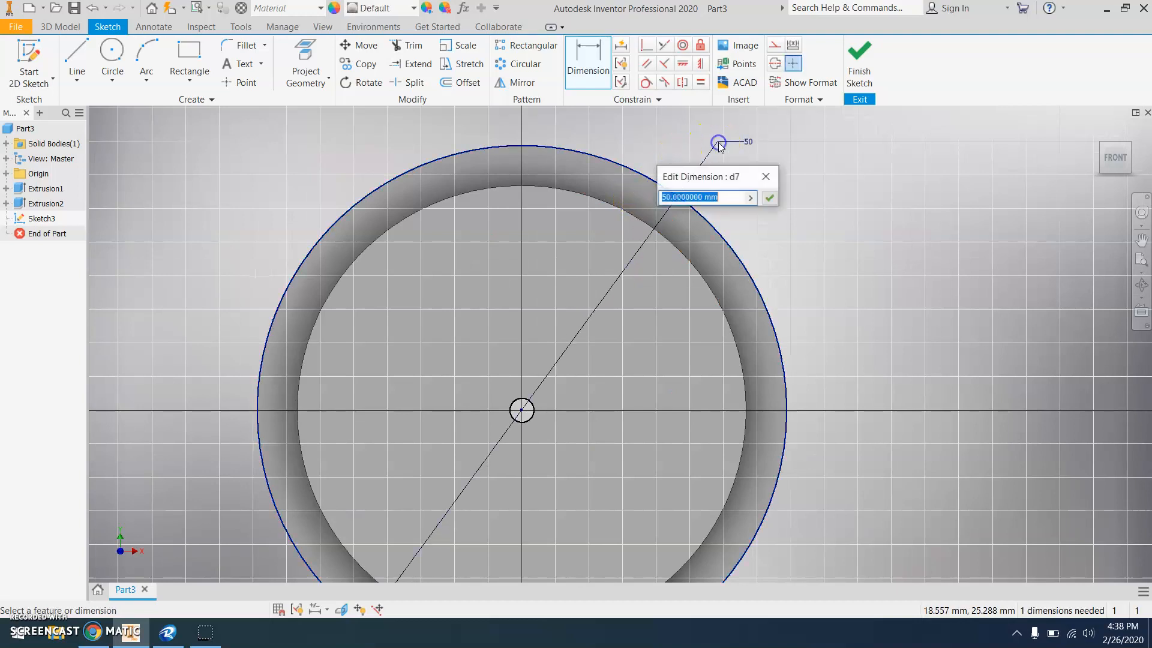
click(768, 198)
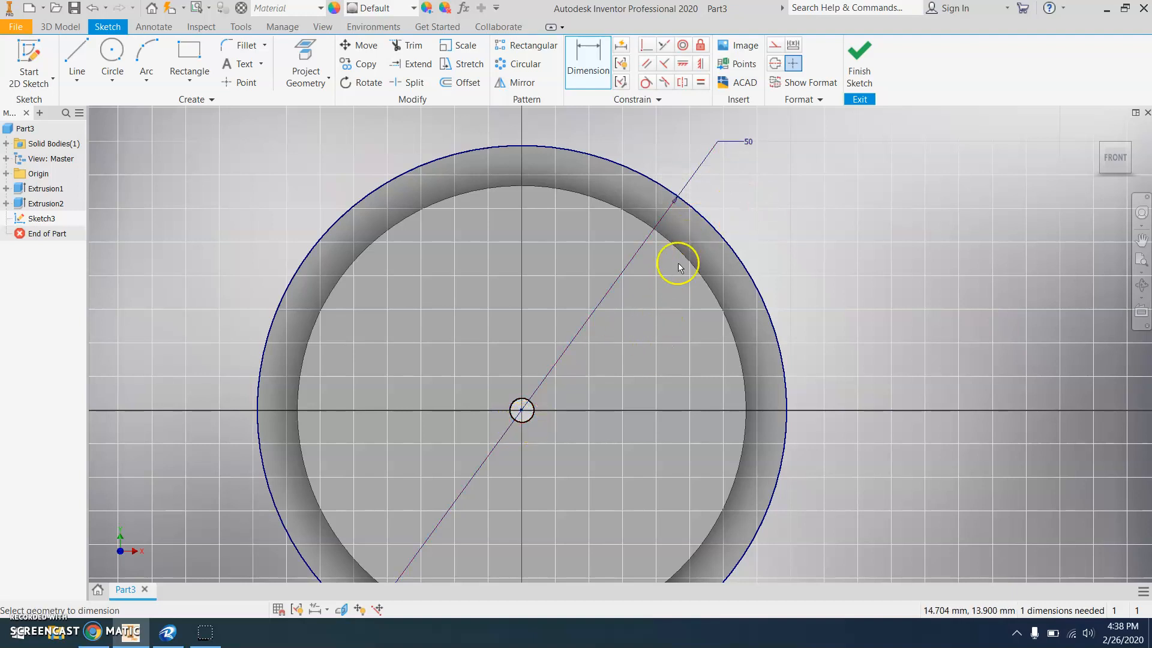
Finish the sketch and extrude the ring between the 50 mm circle and the centre hole outward by 2 mm
click(857, 67)
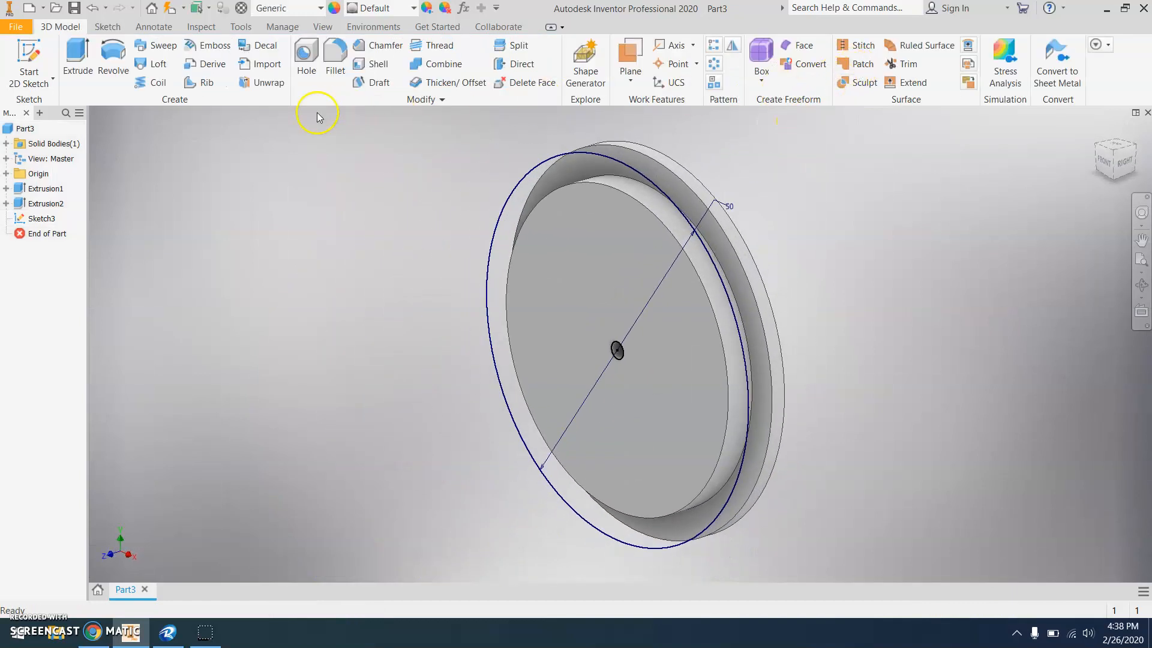
click(79, 56)
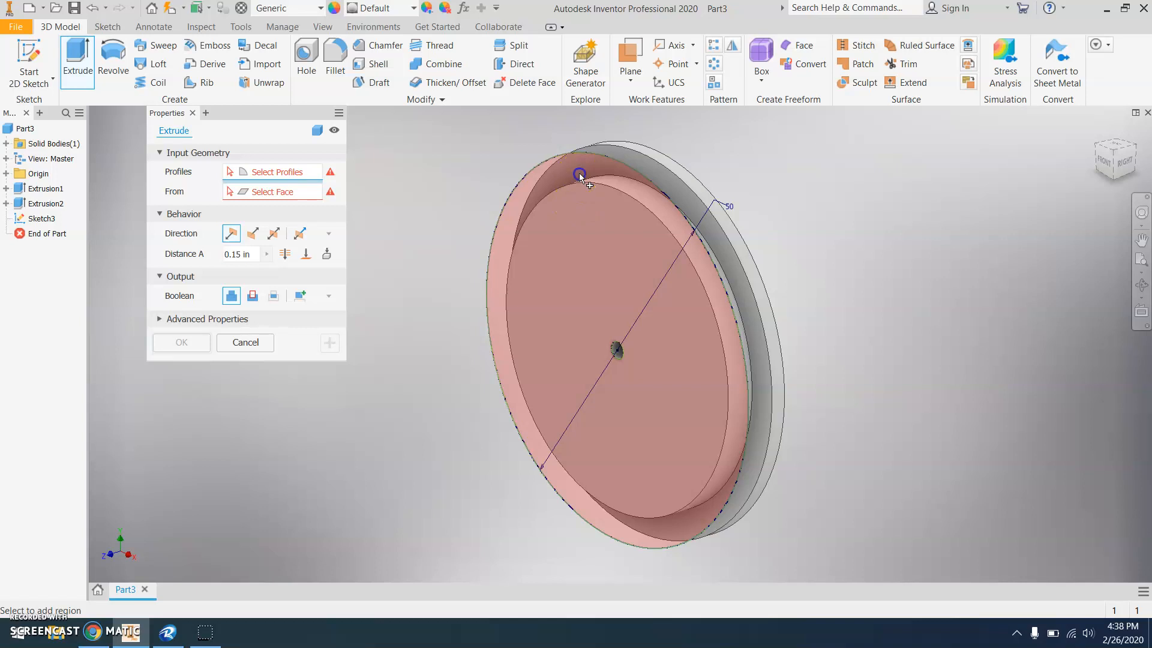
click(579, 172)
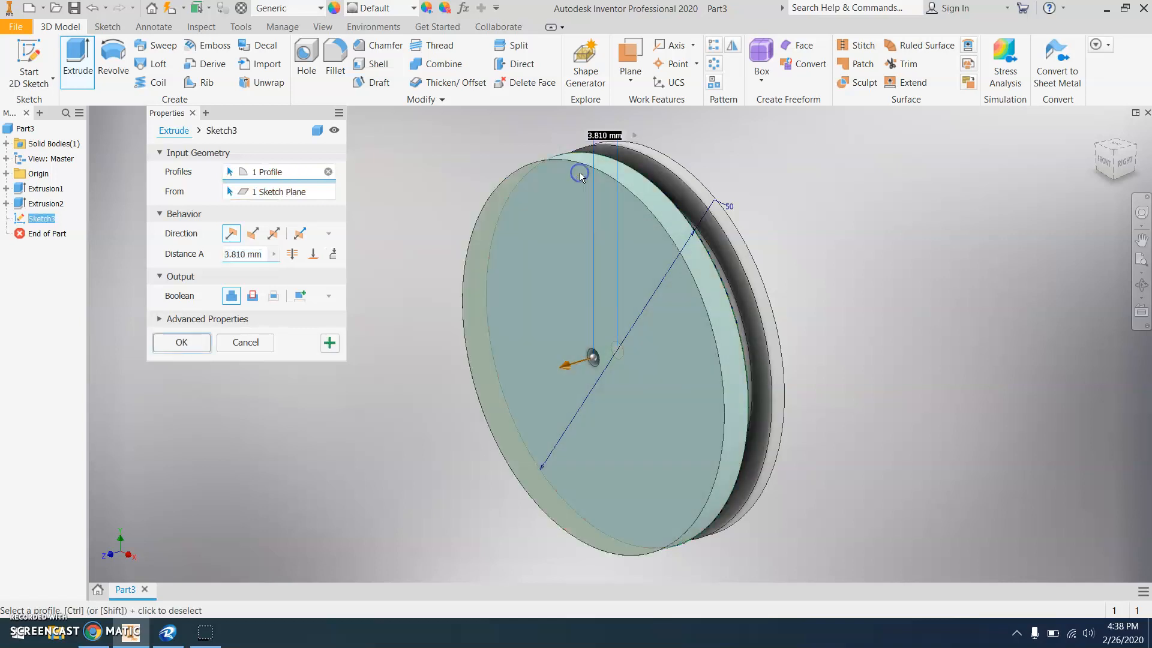
click(253, 255)
text(2)
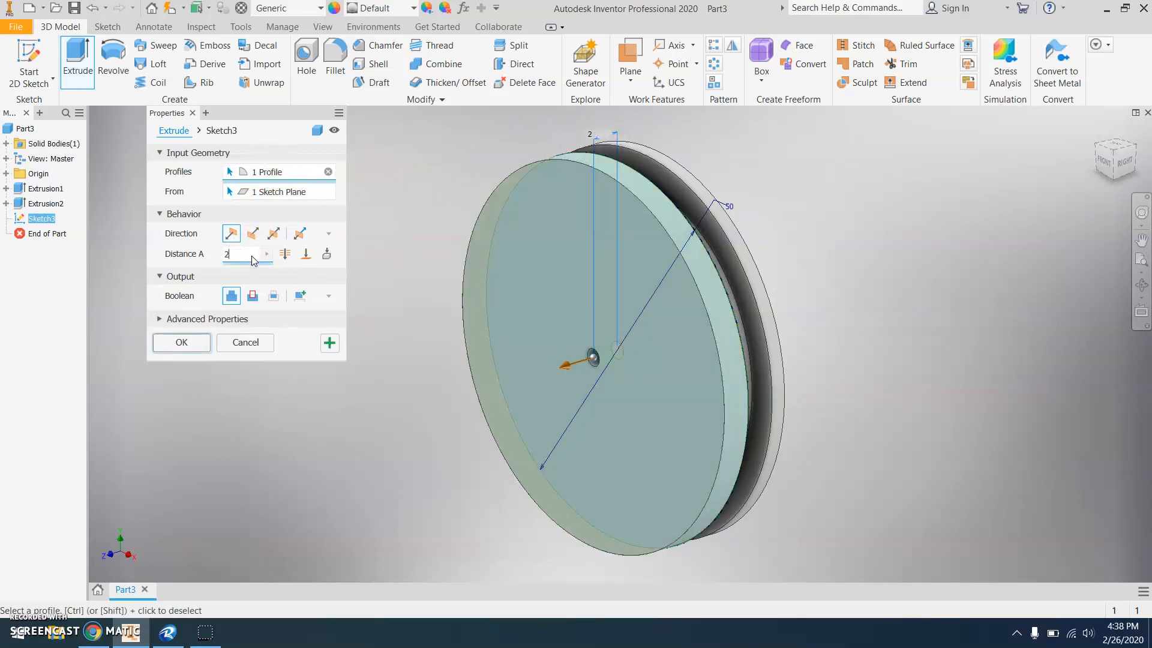
click(199, 343)
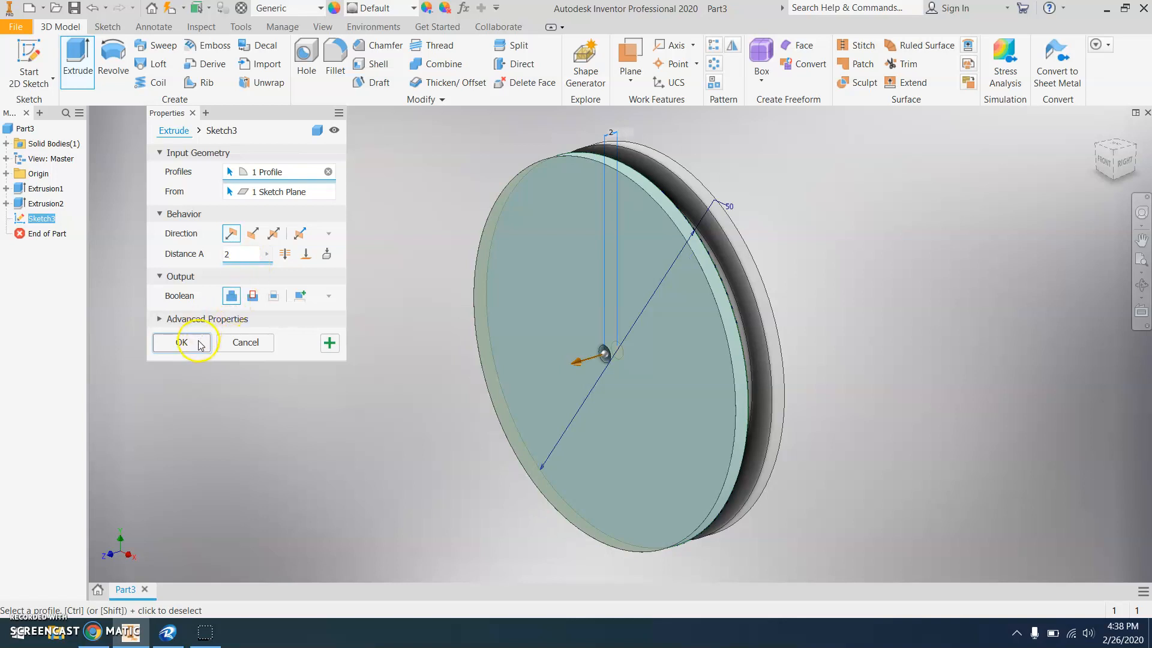
Start a sketch on the front flange face and place the text "4" on the upper part of the disc
mouse_move(541, 334)
shift+middle_down()
mouse_move(489, 339)
mouse_move(522, 314)
mouse_move(597, 318)
mouse_move(630, 234)
mouse_move(619, 358)
mouse_move(599, 321)
mouse_move(560, 321)
shift+middle_up()
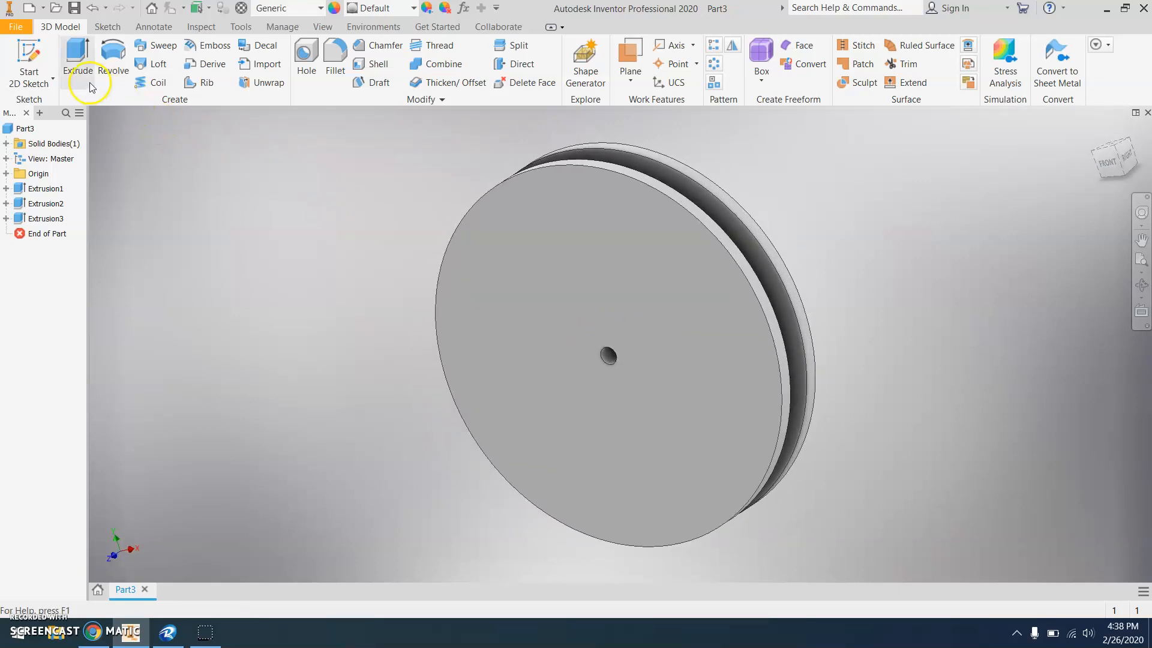
click(45, 52)
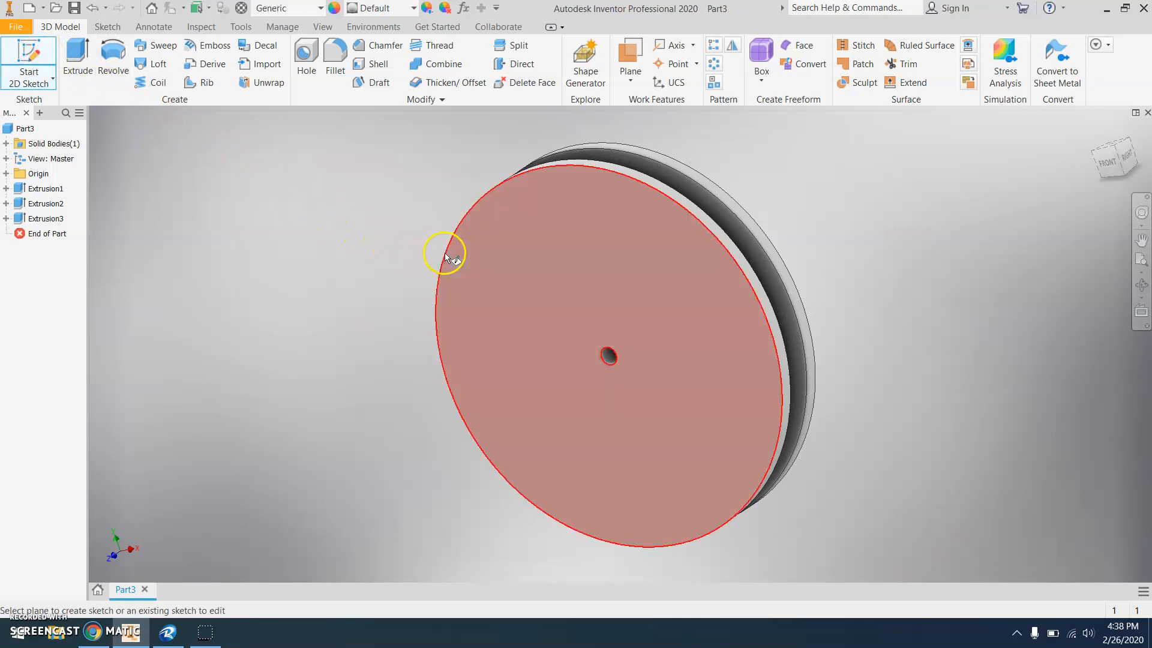
click(509, 271)
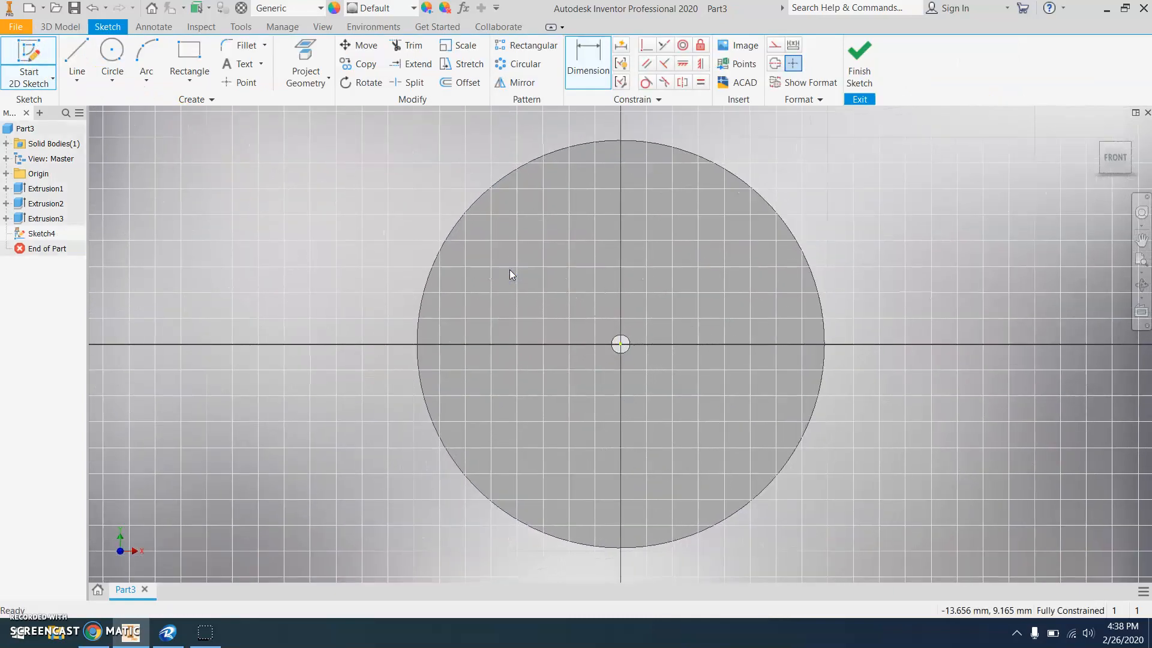
click(240, 64)
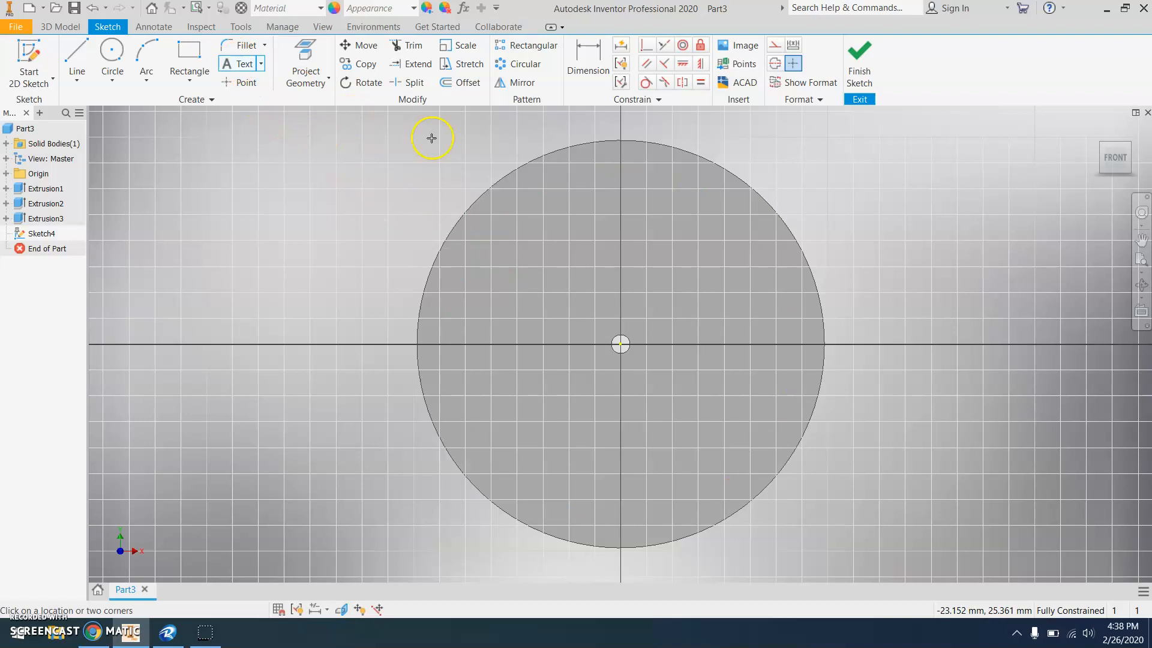
click(523, 214)
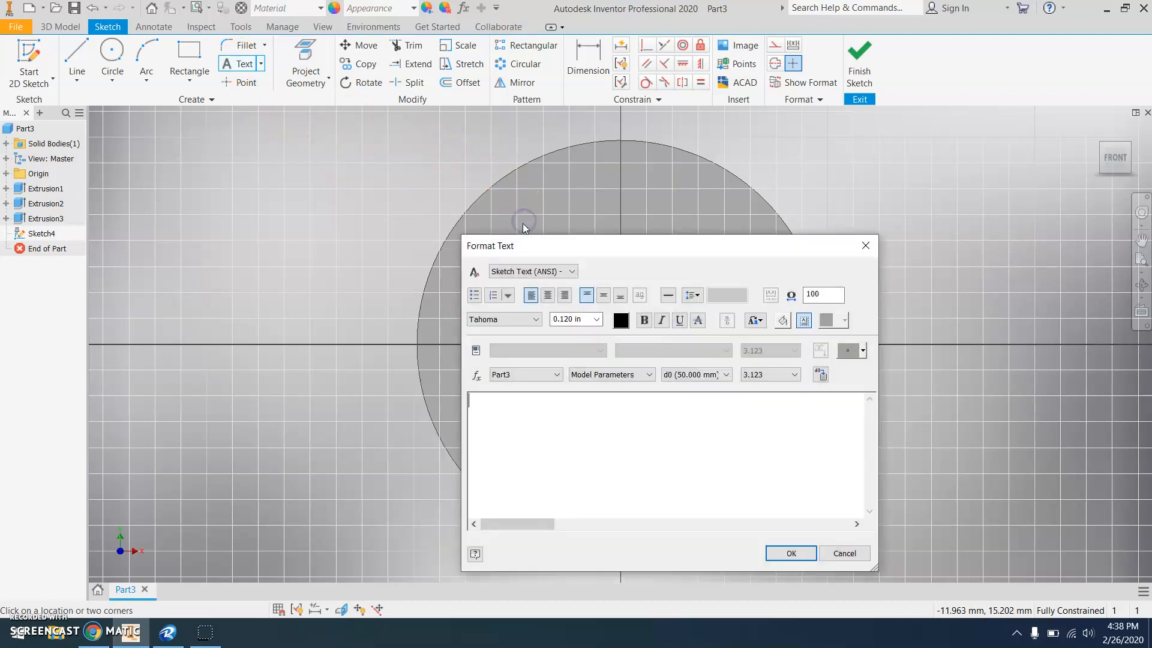
text(4)
Set the height of the text "4" to 1 in and place it in the sketch
drag(522, 404, 441, 400)
click(580, 319)
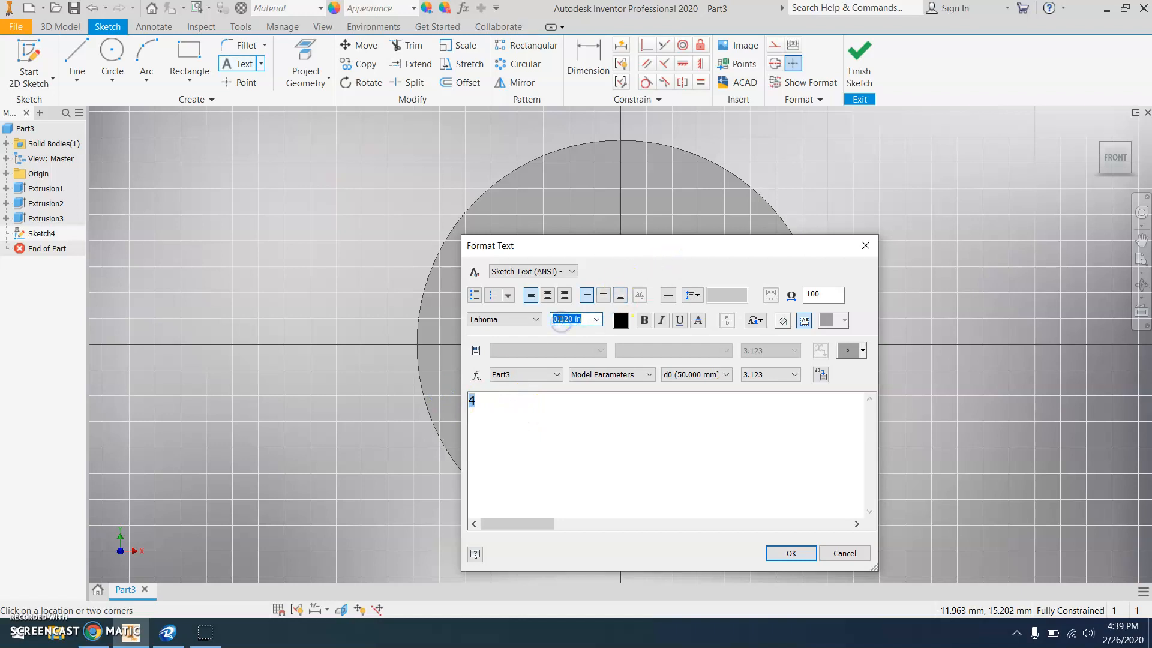
text(1)
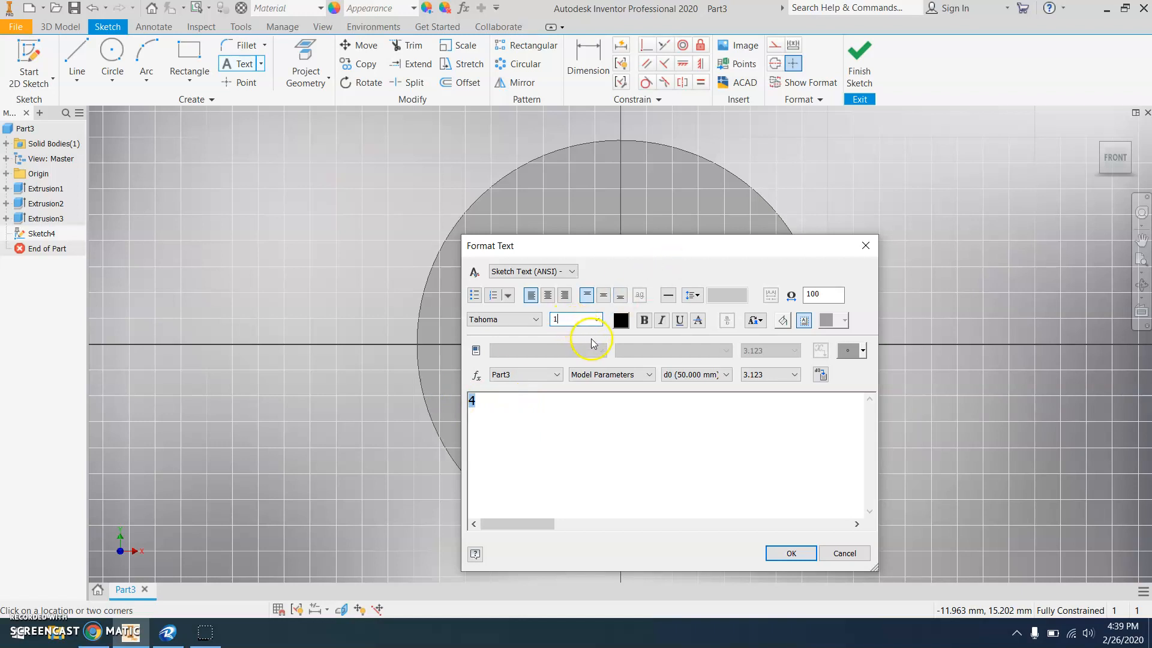
click(644, 321)
click(644, 322)
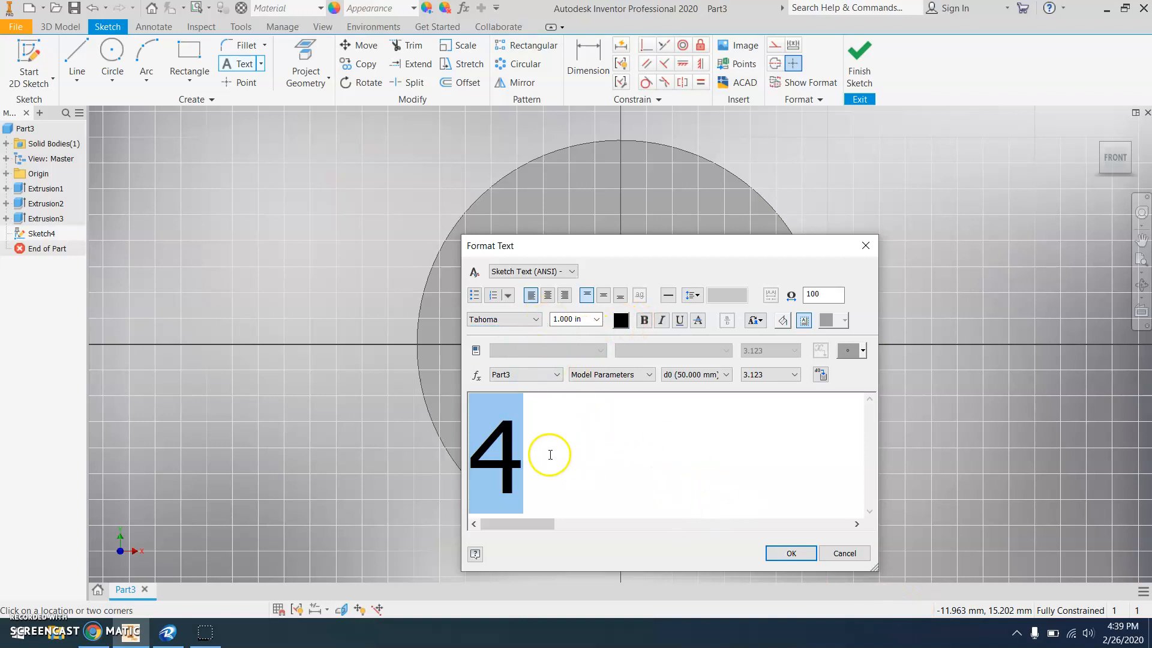
click(806, 553)
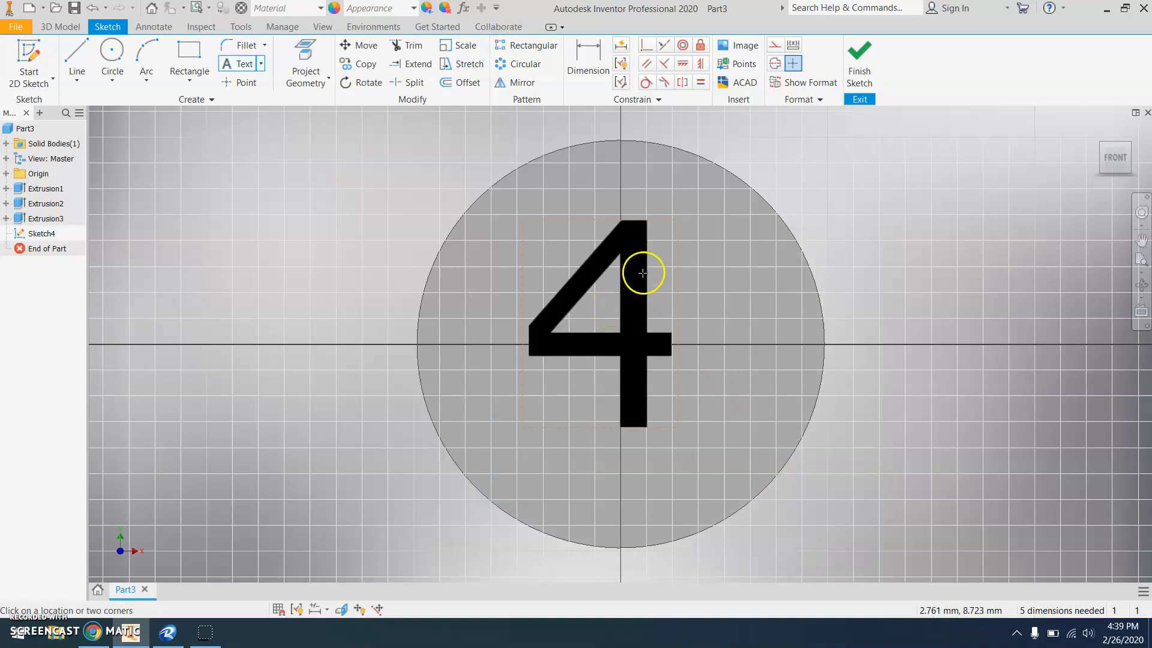
Move the 4 to the left of the centre hole so it clears the hole, and finish the sketch
key(Escape)
mouse_move(640, 227)
mouse_down()
mouse_move(603, 261)
mouse_move(551, 252)
mouse_move(567, 260)
mouse_up()
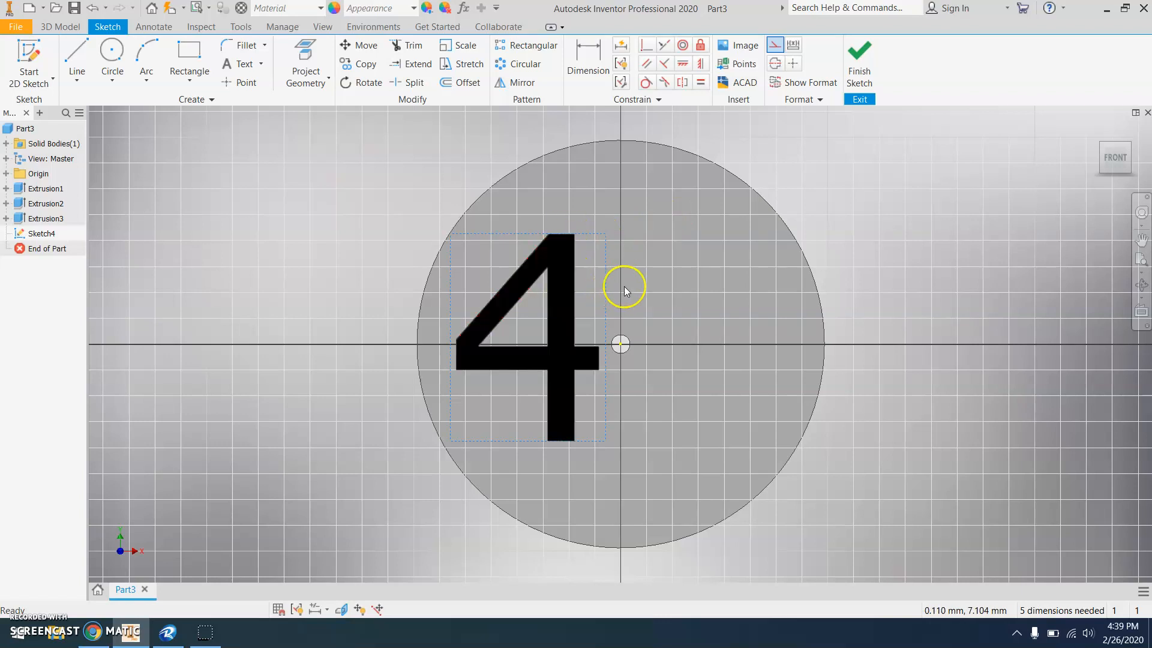
click(859, 60)
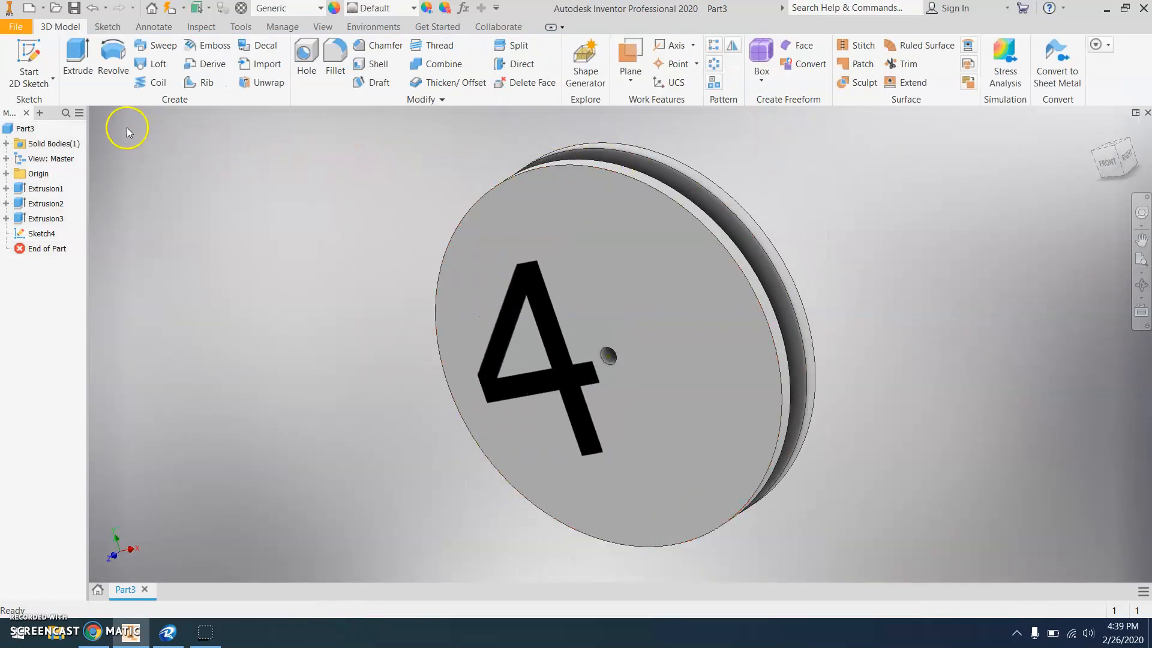
Extrude the 4 as a cut 1 mm deep into the front face
click(78, 60)
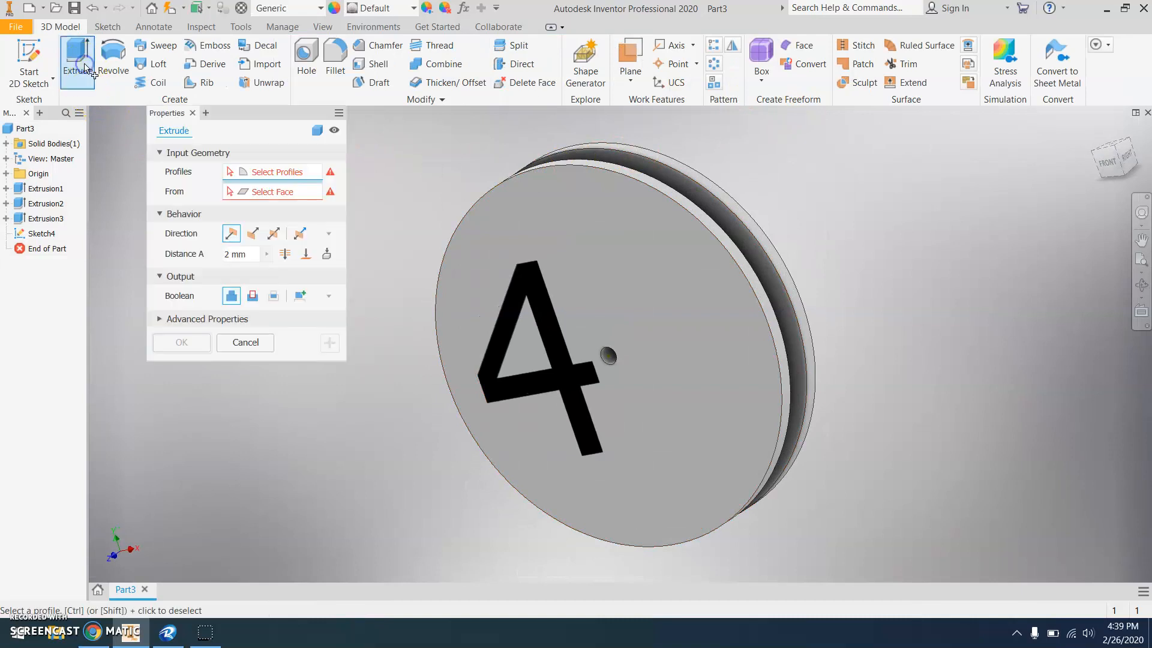
click(525, 295)
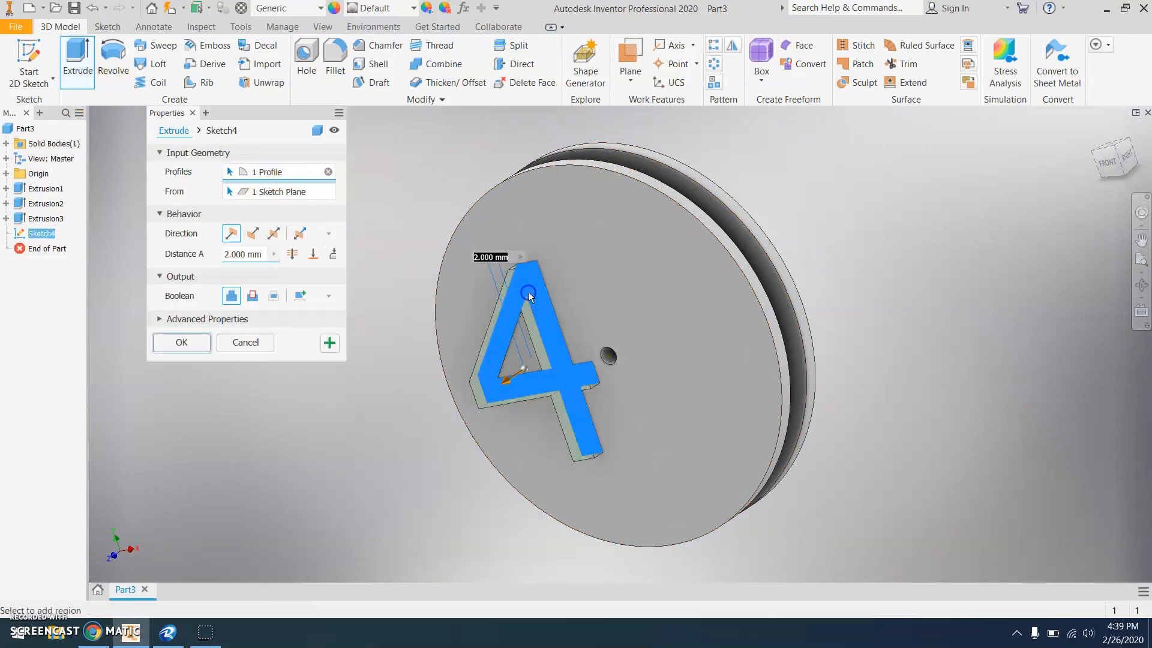
click(252, 296)
click(251, 253)
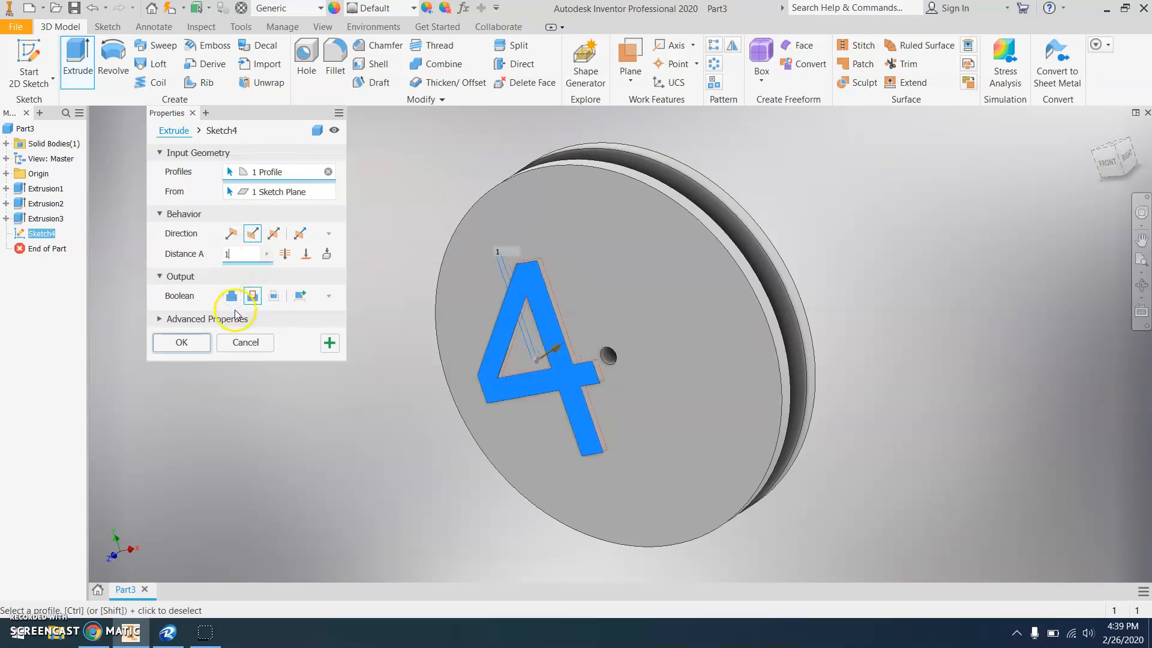
click(202, 345)
Adjust the appearance of the whole part to orange, RGB 255, 145, 0
shift+middle_drag(581, 376, 620, 378)
scroll(540, 325, up, 5)
click(426, 8)
drag(424, 214, 722, 491)
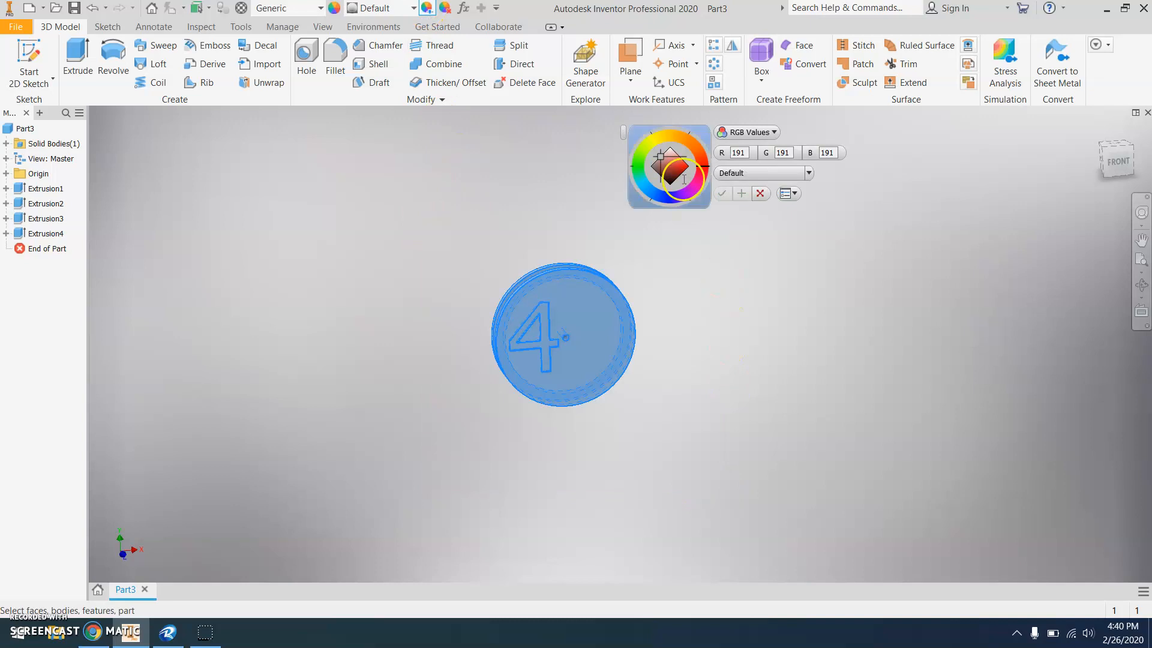
click(686, 145)
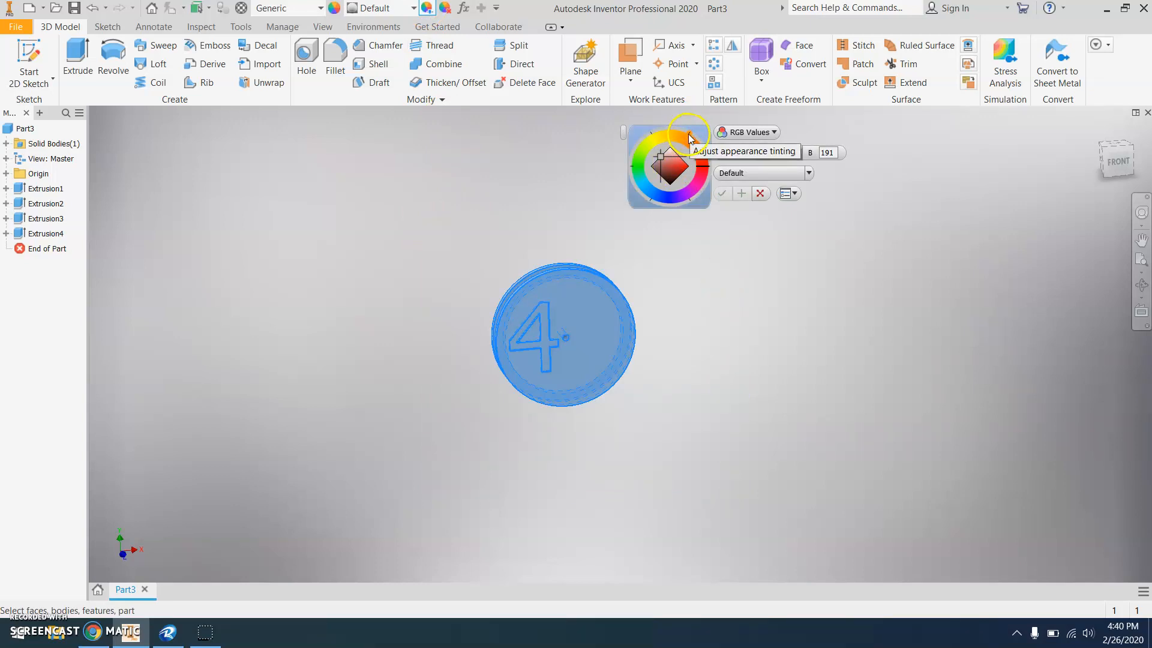
click(689, 136)
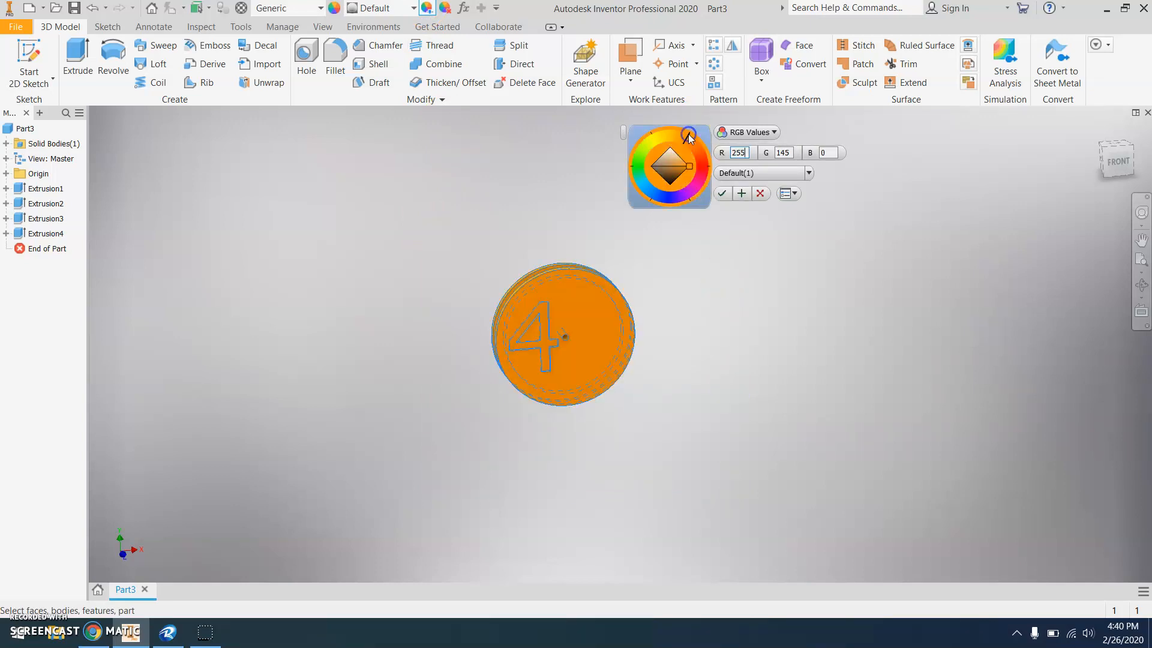
click(723, 194)
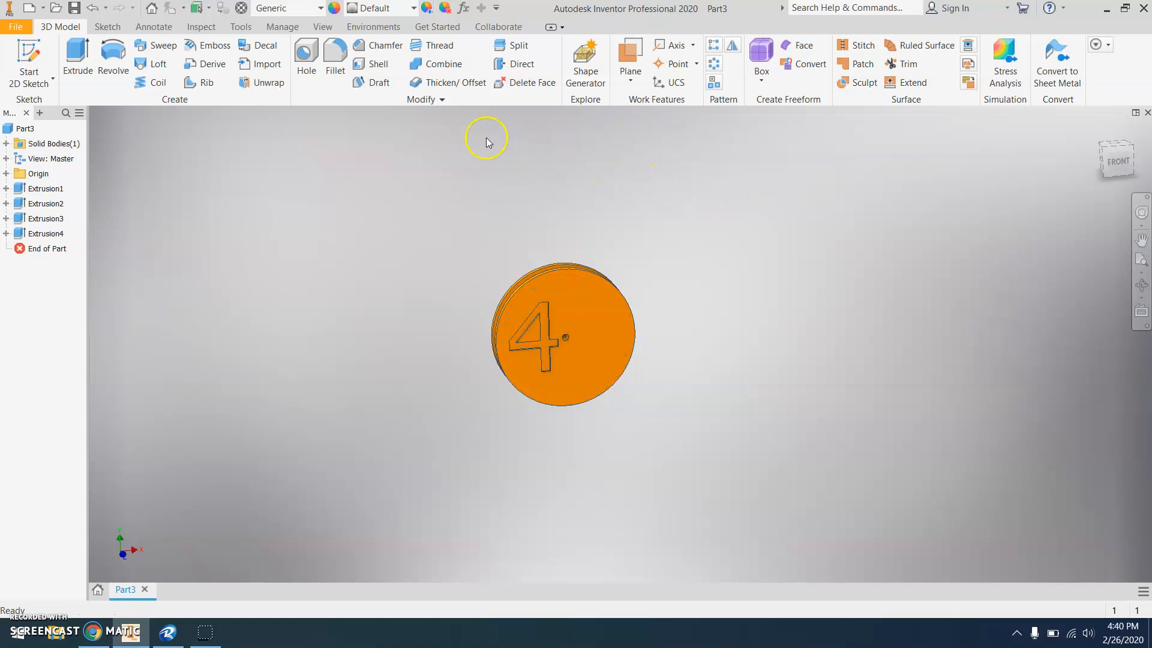
Adjust the appearance of the engraved 4's recessed face to black, RGB 0, 0, 0
click(426, 7)
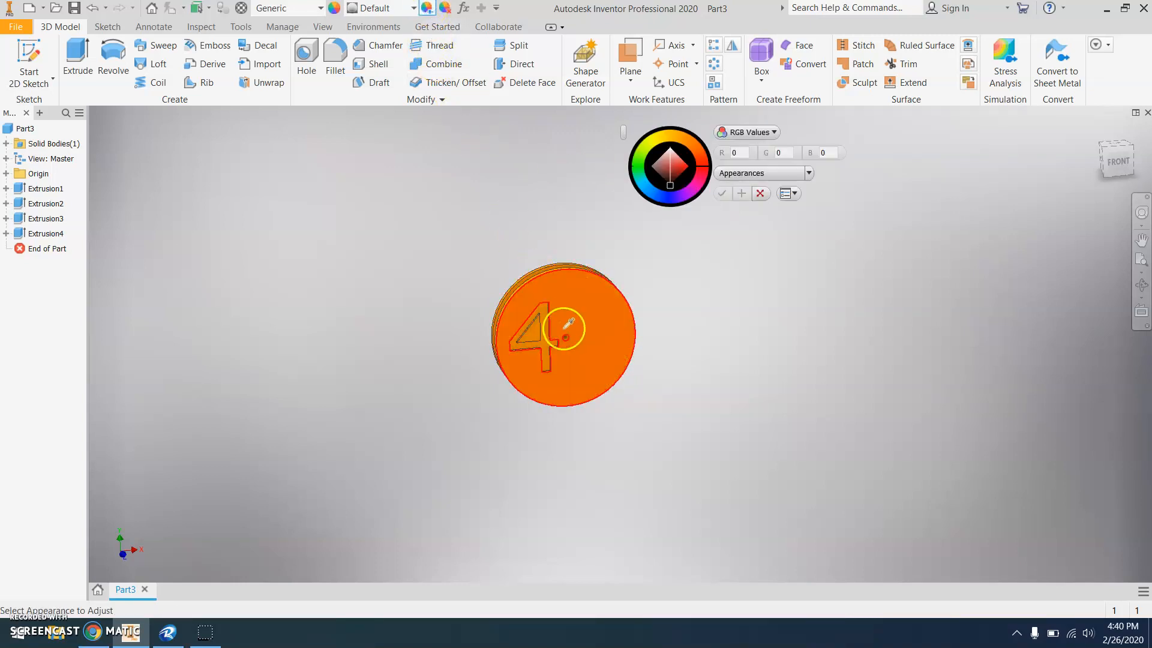
click(565, 329)
scroll(564, 329, up, 8)
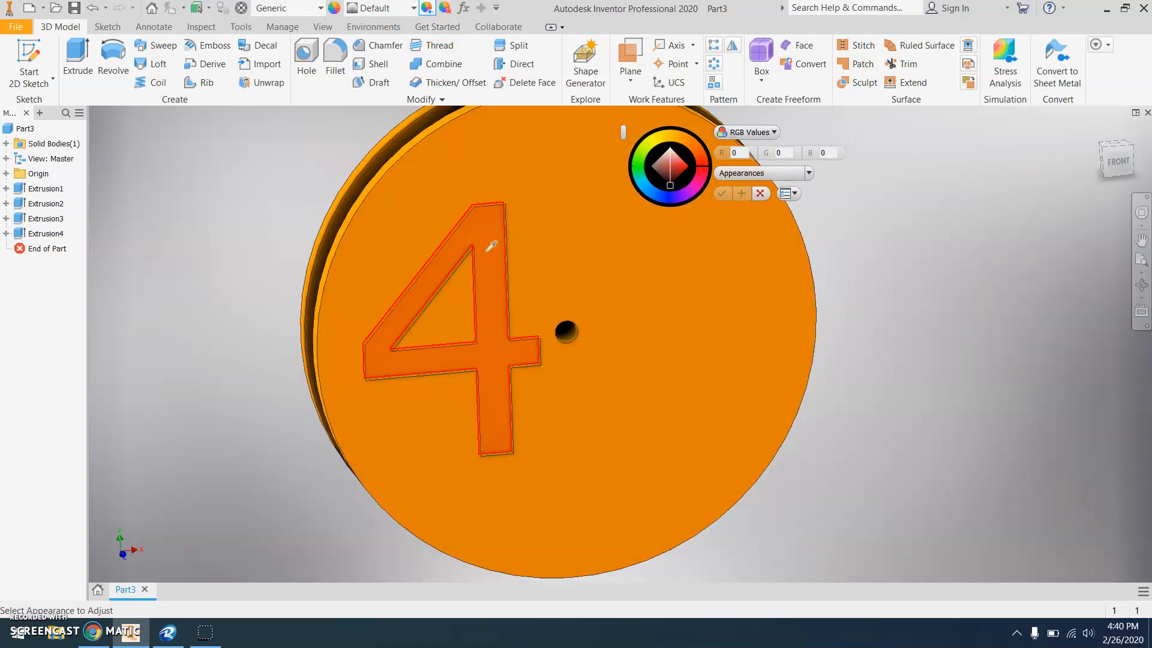
click(487, 248)
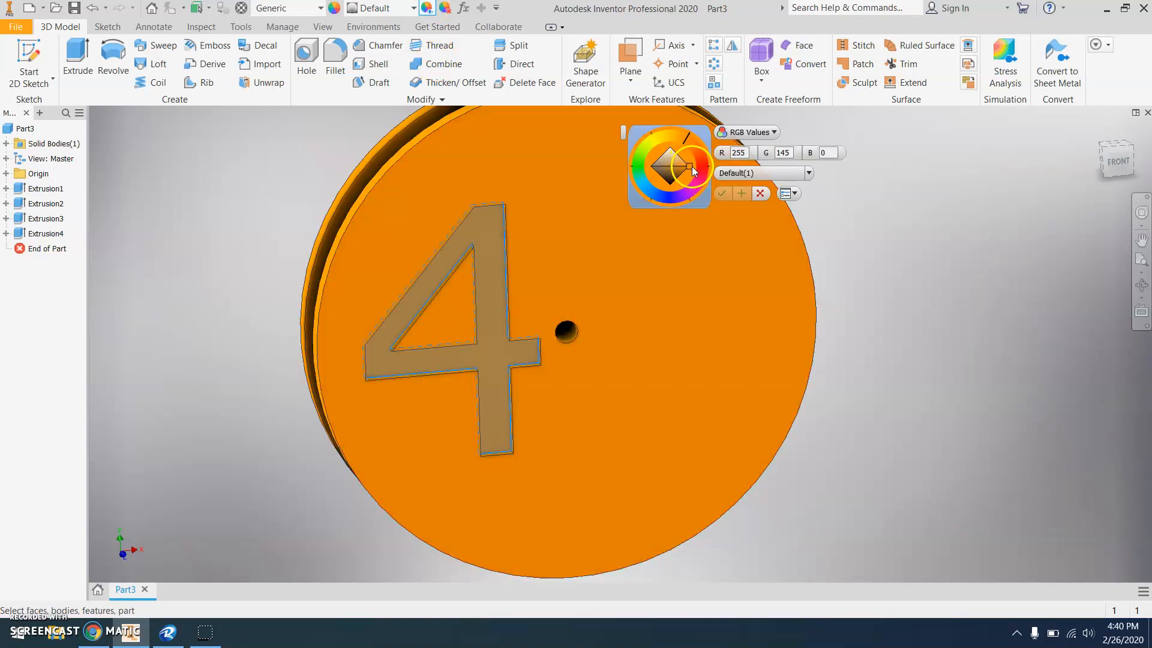
click(676, 190)
drag(675, 191, 671, 190)
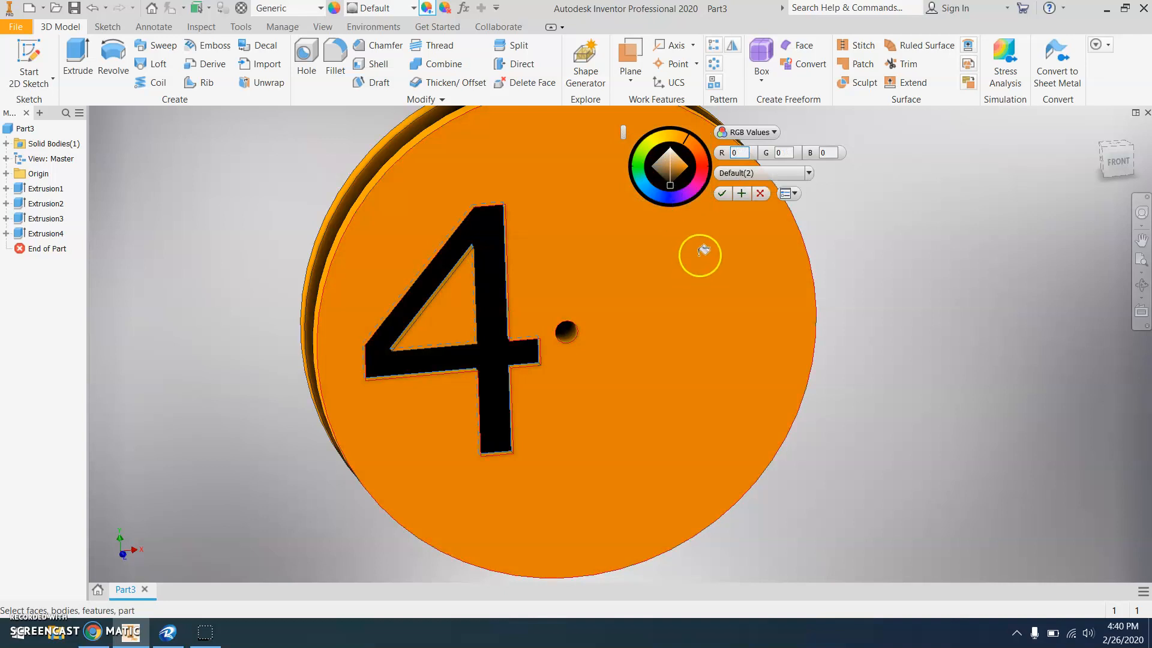
click(722, 192)
Save the part as "Team # 4 - Axle Pulley" in the Team #___ - Solar Car Project folder
scroll(675, 223, down, 3)
middle_drag(630, 224, 521, 301)
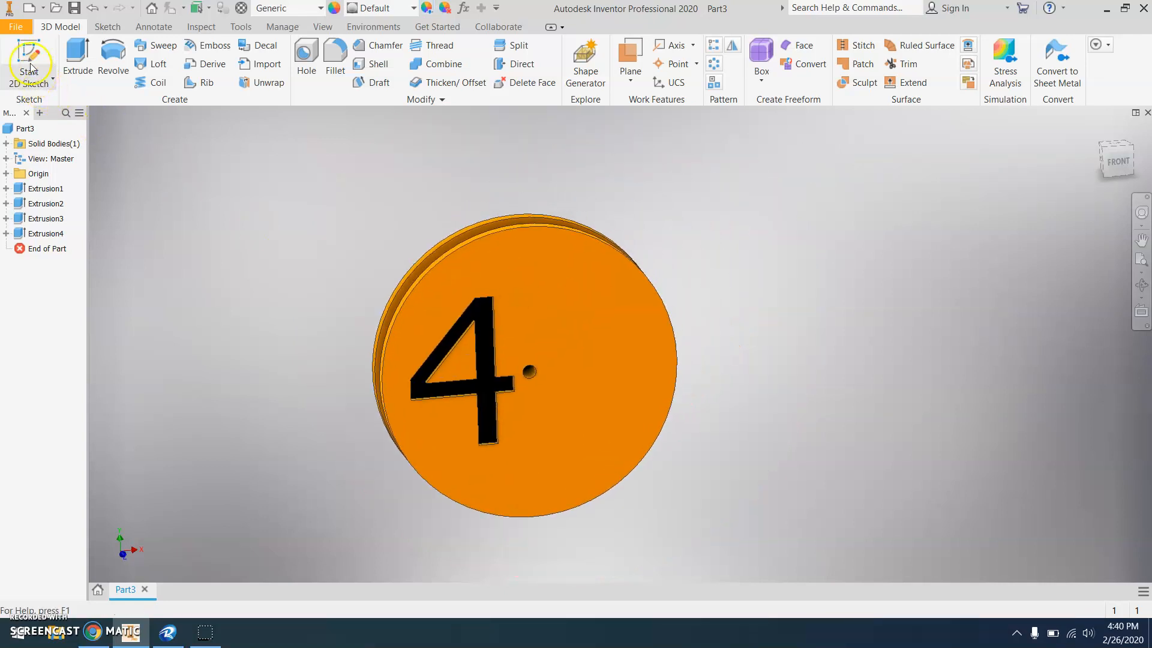
click(18, 30)
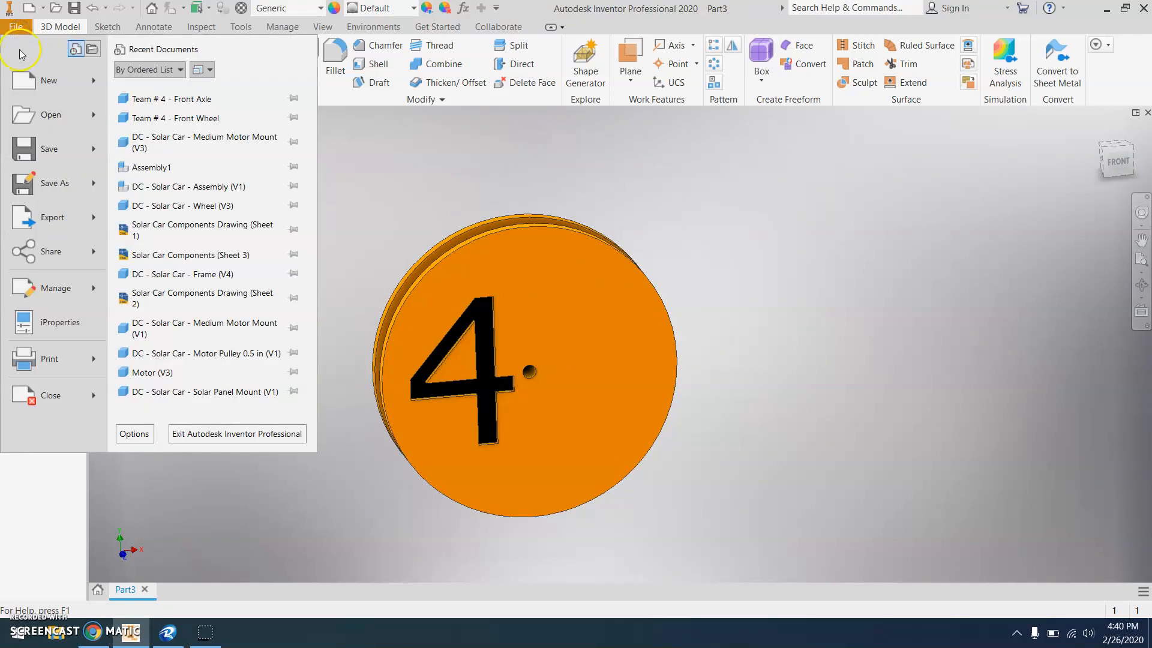
click(26, 149)
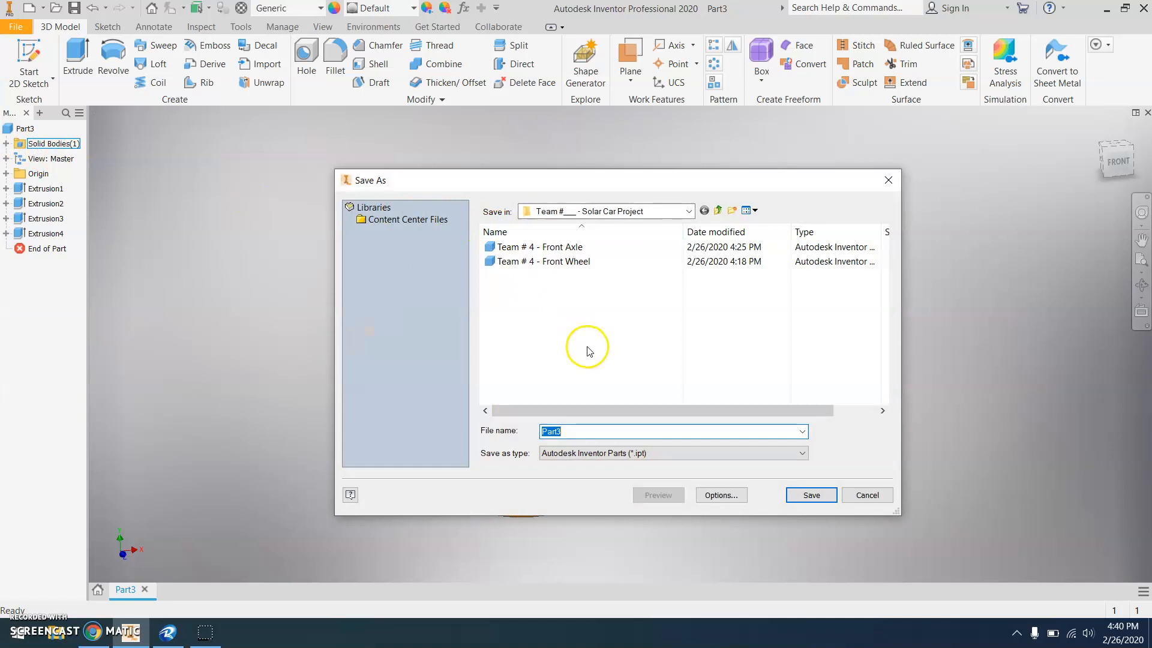
text(Te)
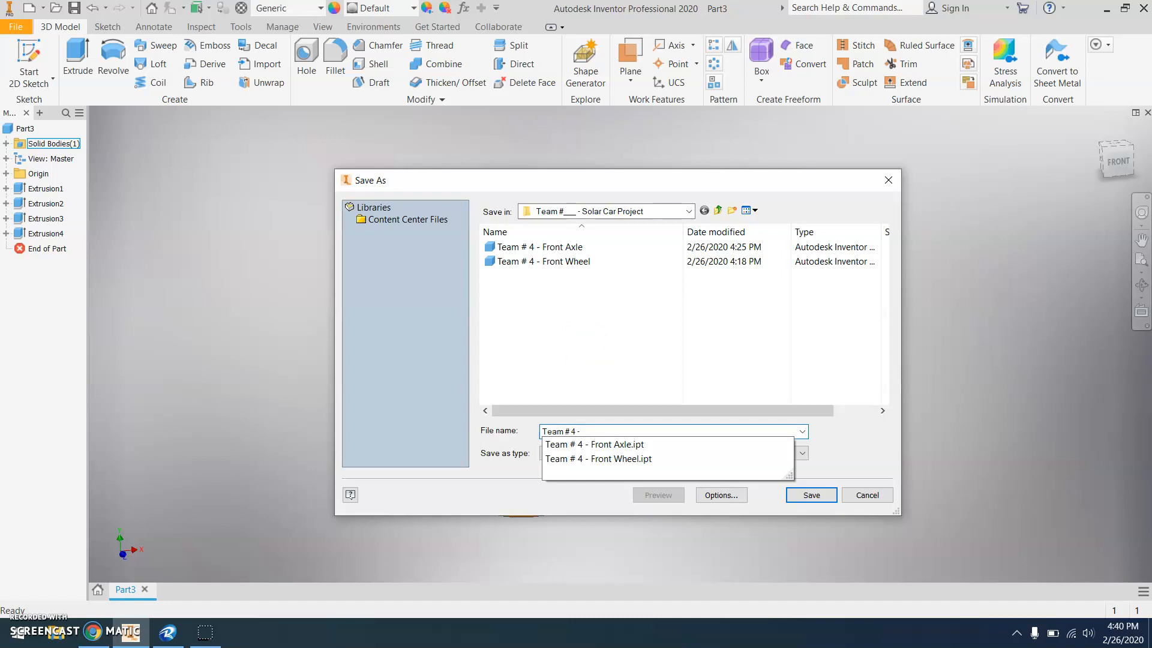
text(am # 4 - Axle Pulley)
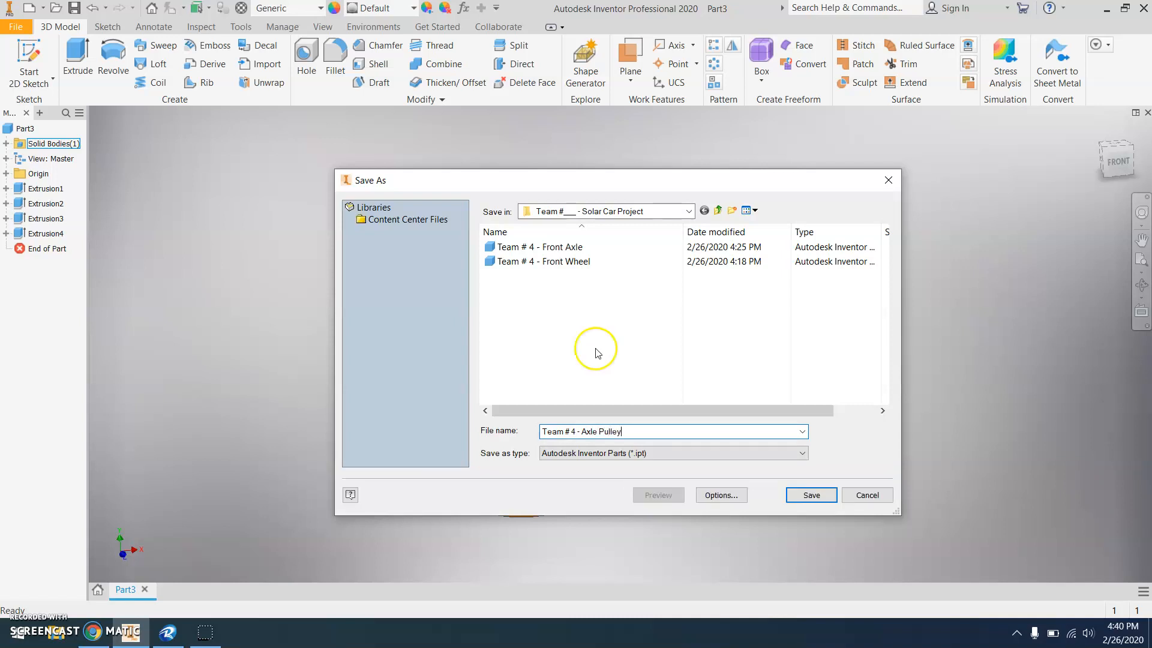
click(811, 495)
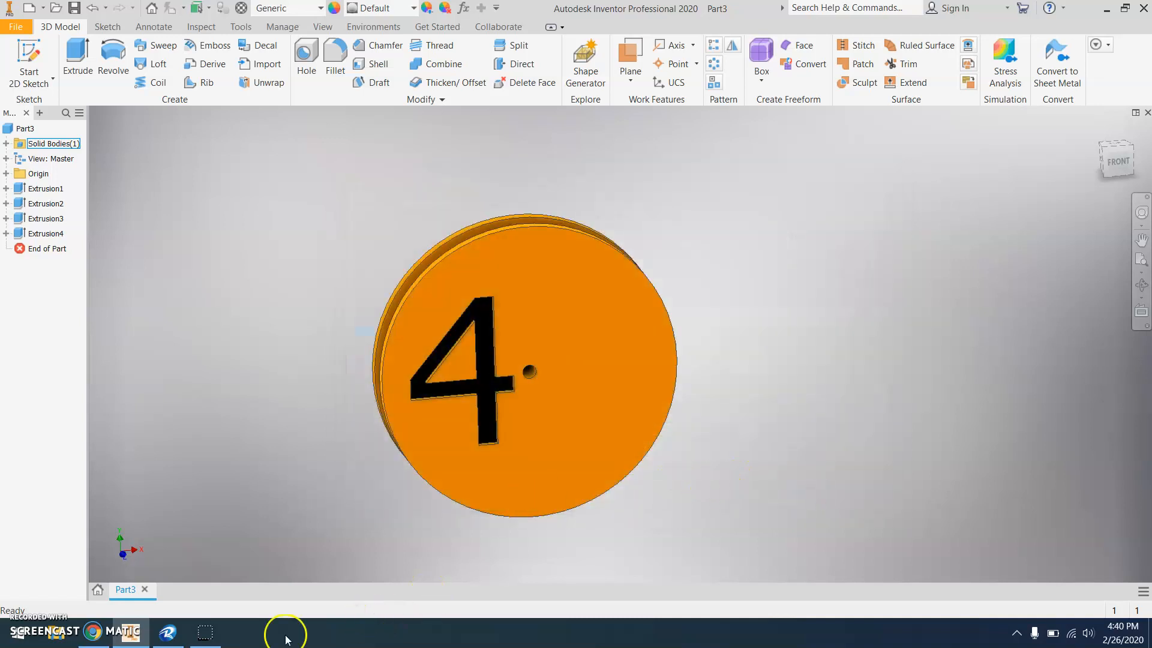